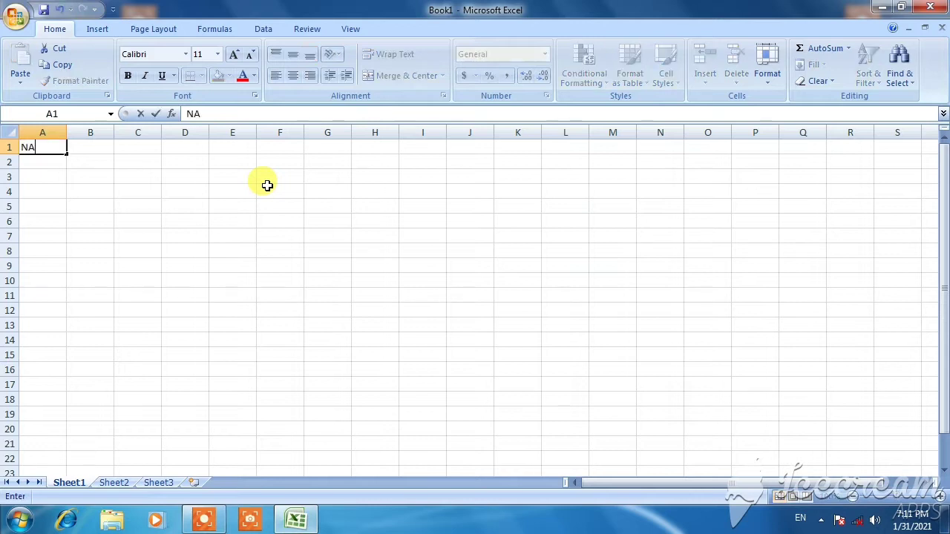
- Enter the heading Name in A1 and list A, B, C and D below it in A2:A5
key(BackSpace)
key(BackSpace)
text(ame)
key(Return)
text(A)
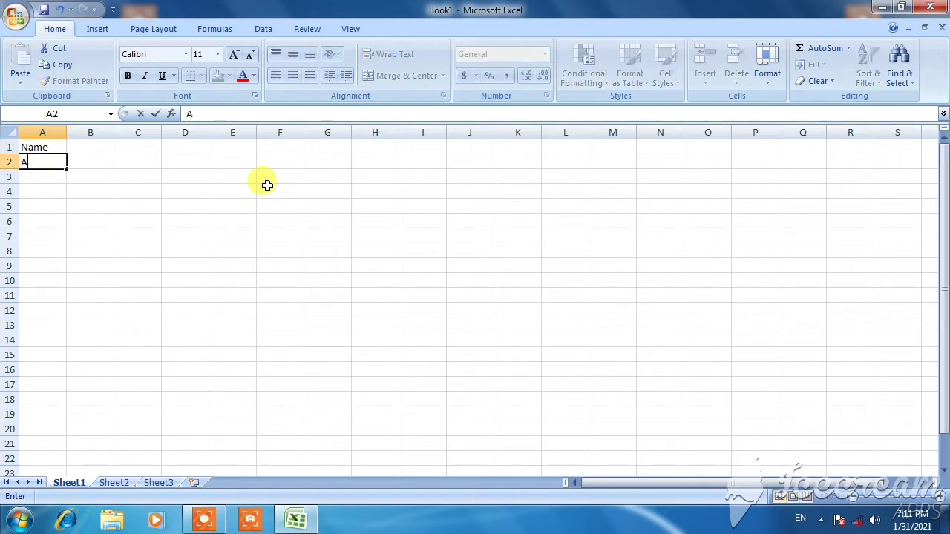
key(Return)
text(B)
key(Return)
text(C)
key(Return)
text(D)
key(Up)
- Enter the subject headings HINDI, MATHS and GEOGRAPHY in cells B1, C1 and D1
key(Up)
key(Up)
key(Right)
key(Up)
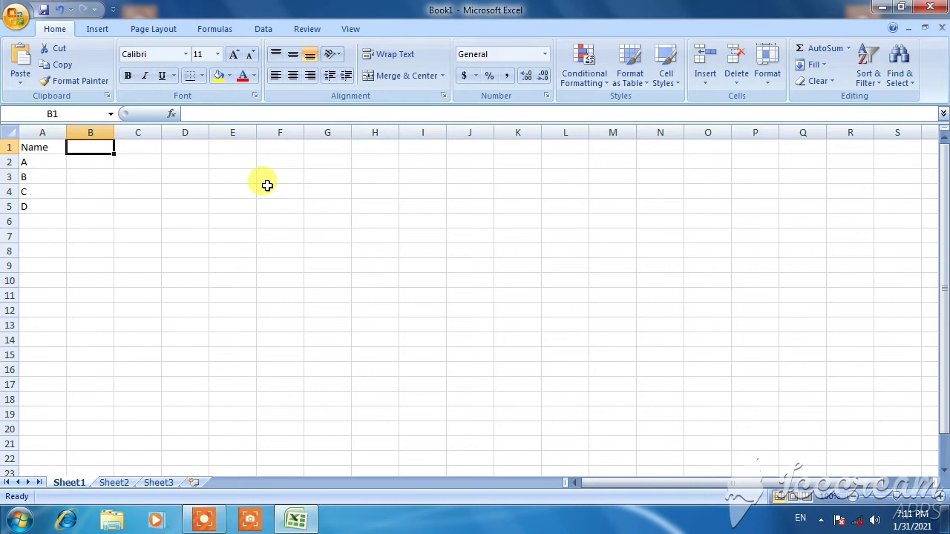
text(HINDI)
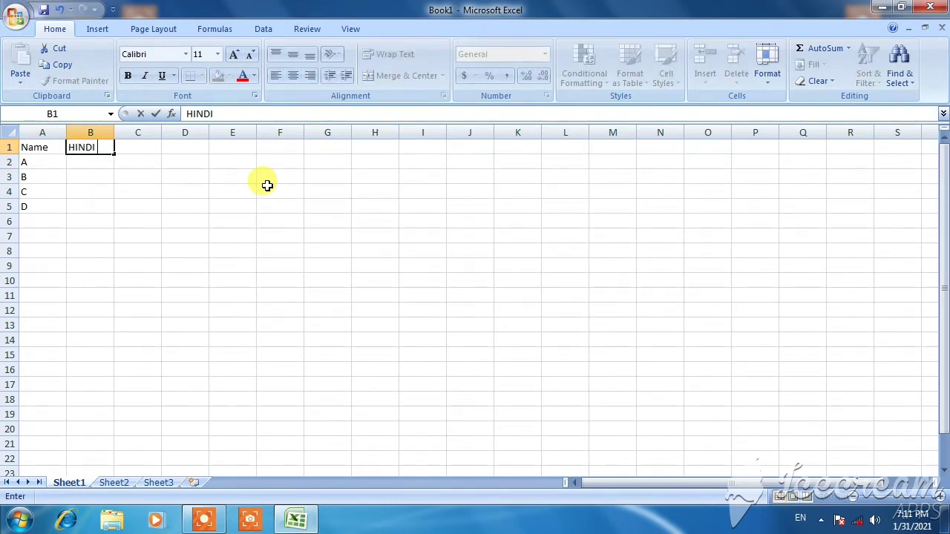
key(Tab)
text(MATHS)
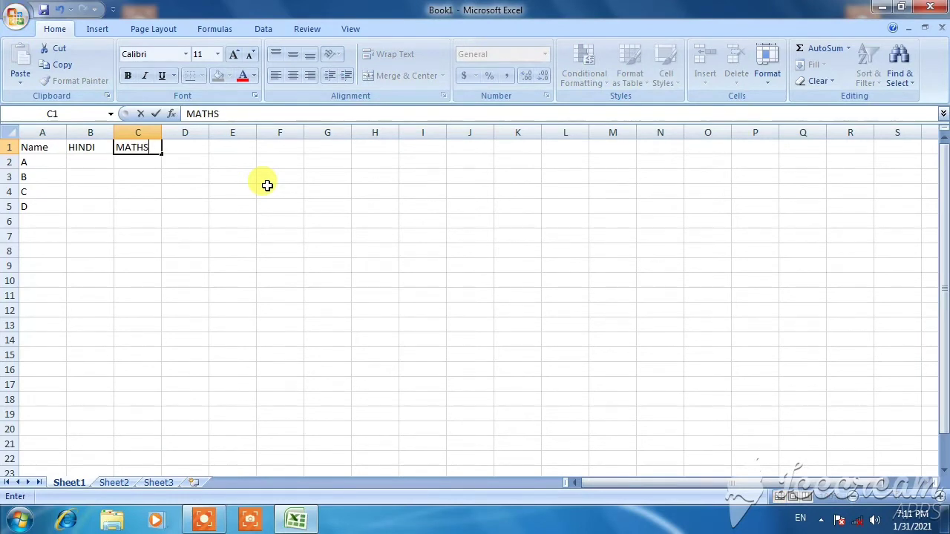
key(Tab)
text(GEOG)
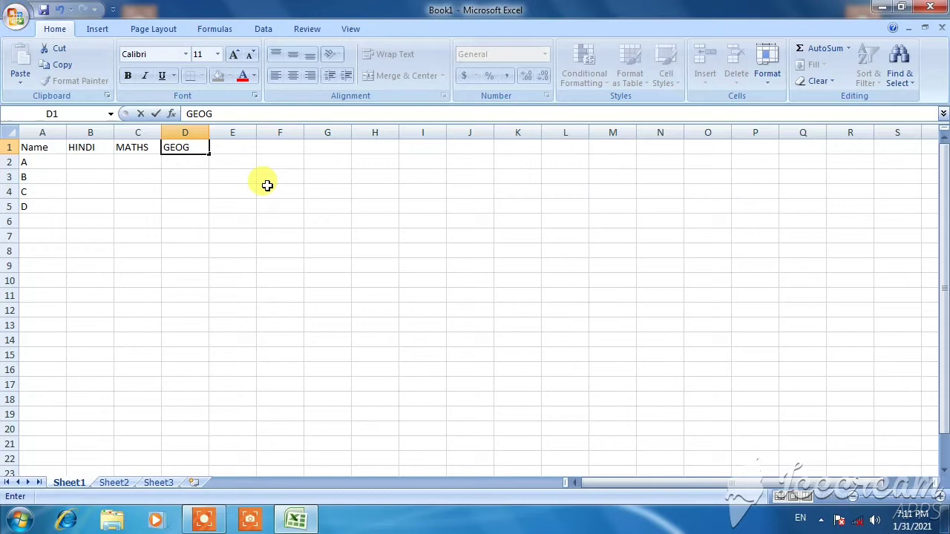
text(RAPJH)
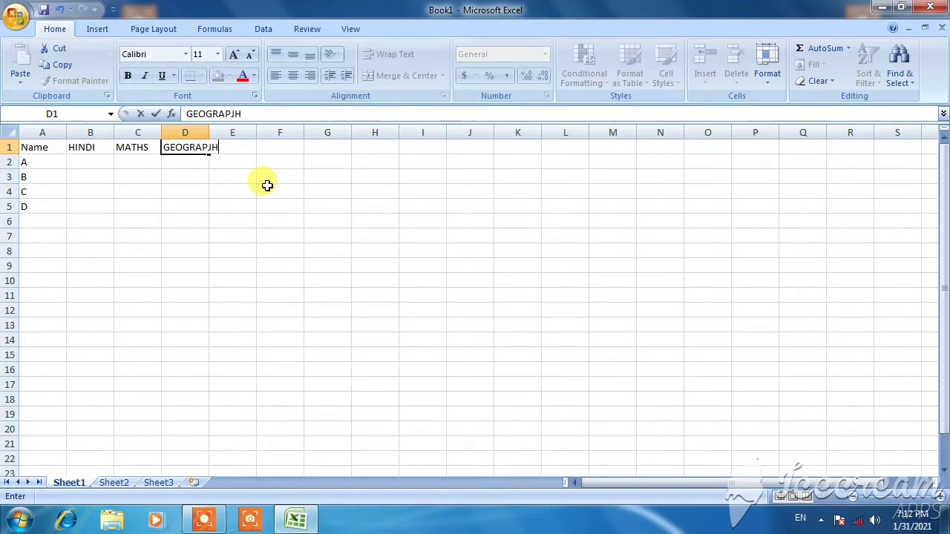
key(BackSpace)
key(BackSpace)
text(HY)
key(Tab)
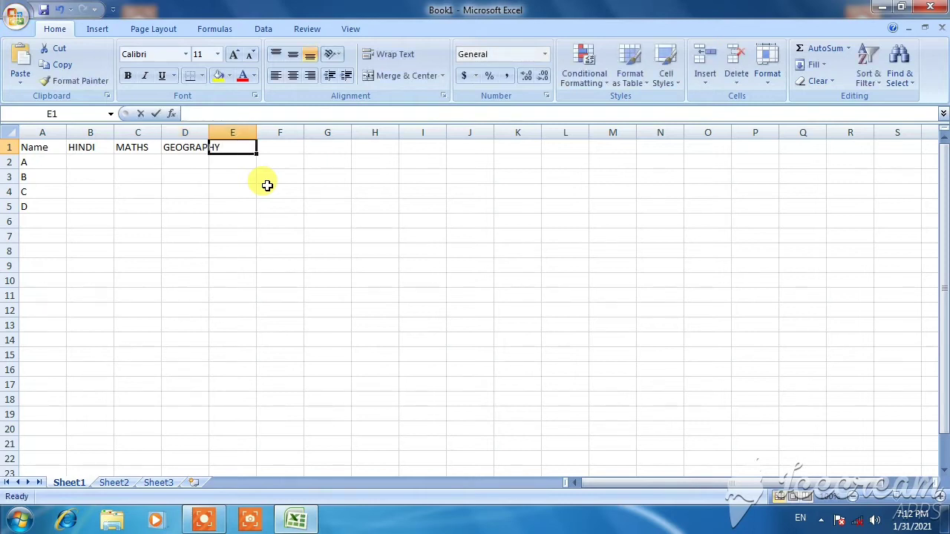
- Enter the headings COMPUTER in E1 and SIENCE in F1
key(BackSpace)
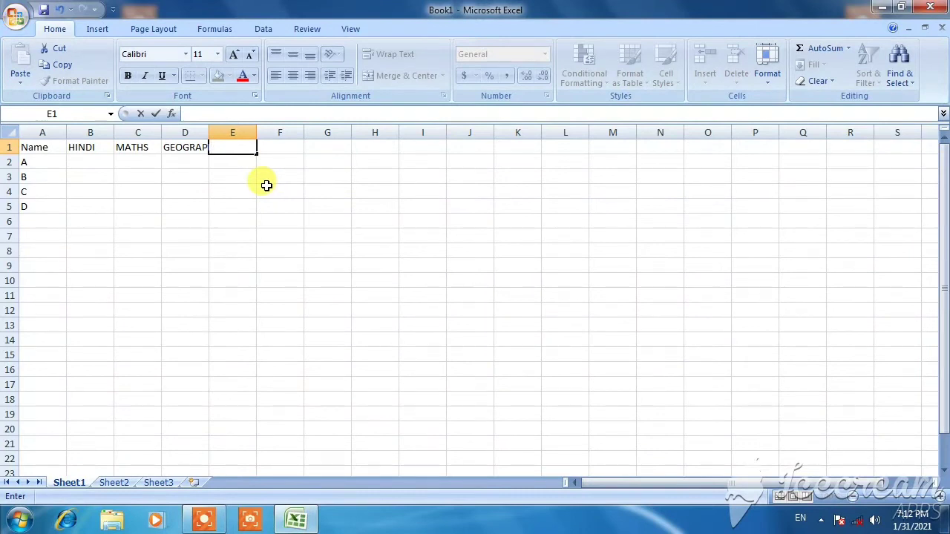
text(COMPUTER)
key(Tab)
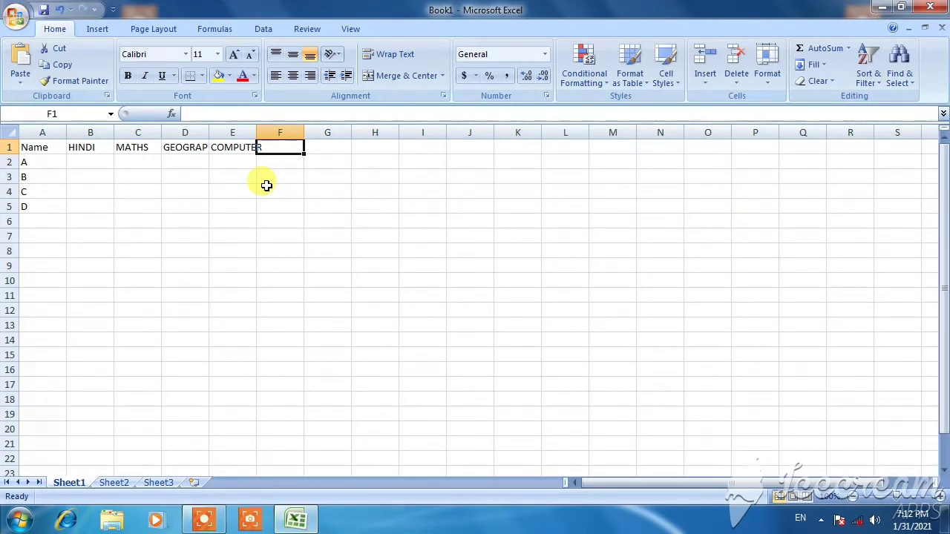
text(SIENCE)
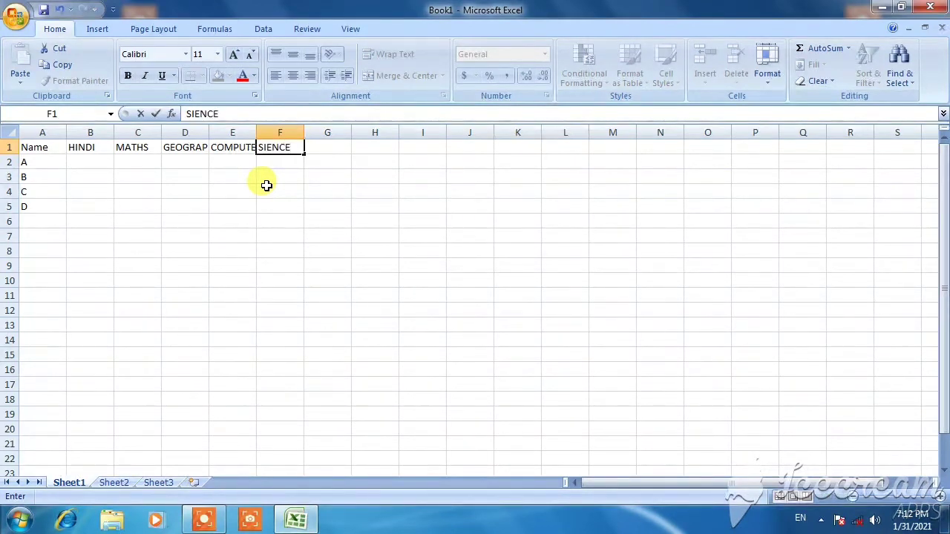
key(Tab)
- Widen columns D and E so that the GEOGRAPHY and COMPUTER headings fit
click(228, 161)
drag(260, 134, 227, 132)
click(196, 231)
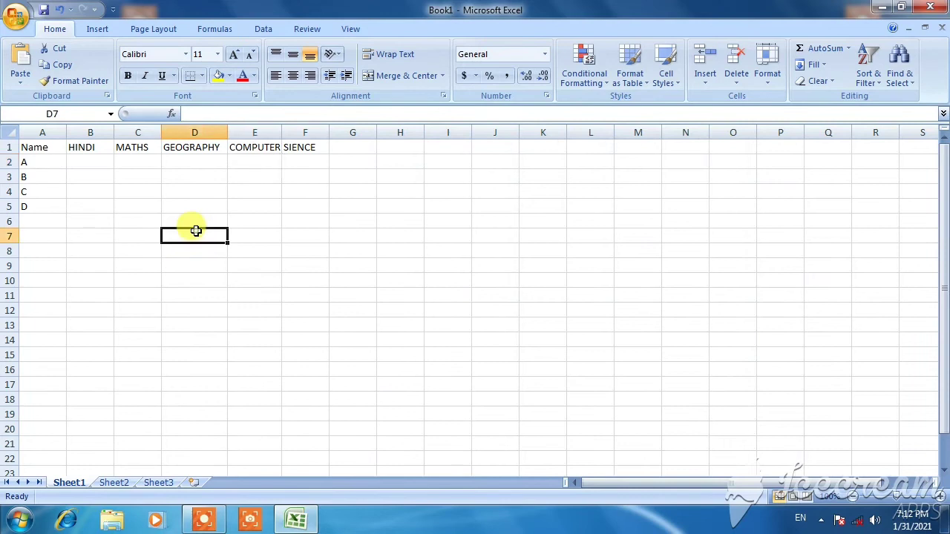
- Fill in the HINDI marks 52, 36, 96 and 54 in B2:B5
click(75, 163)
text(52)
key(Return)
text(36)
key(Return)
text(96)
key(Return)
text(54)
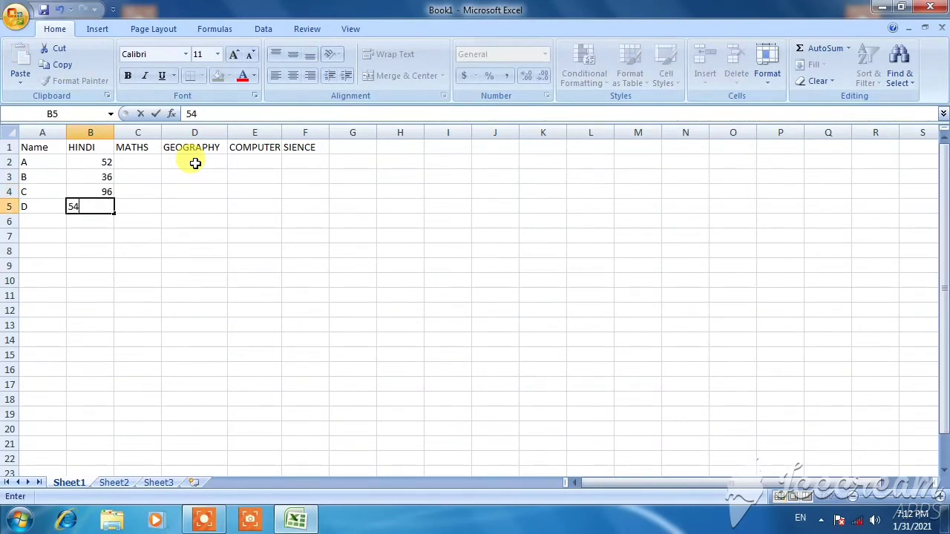
key(Tab)
- Fill in the MATHS marks 52, 63, 75 and 45 in C2:C5
text(45)
key(Up)
text(75)
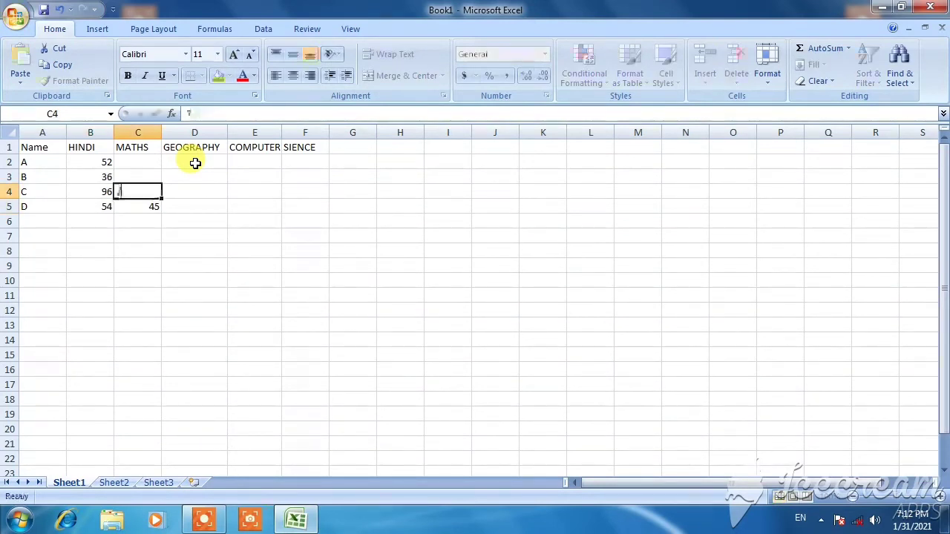
key(Up)
text(63)
key(Up)
text(52)
key(Tab)
- Complete row A with 75 for GEOGRAPHY, 63 for COMPUTER and 67 for SIENCE
text(75)
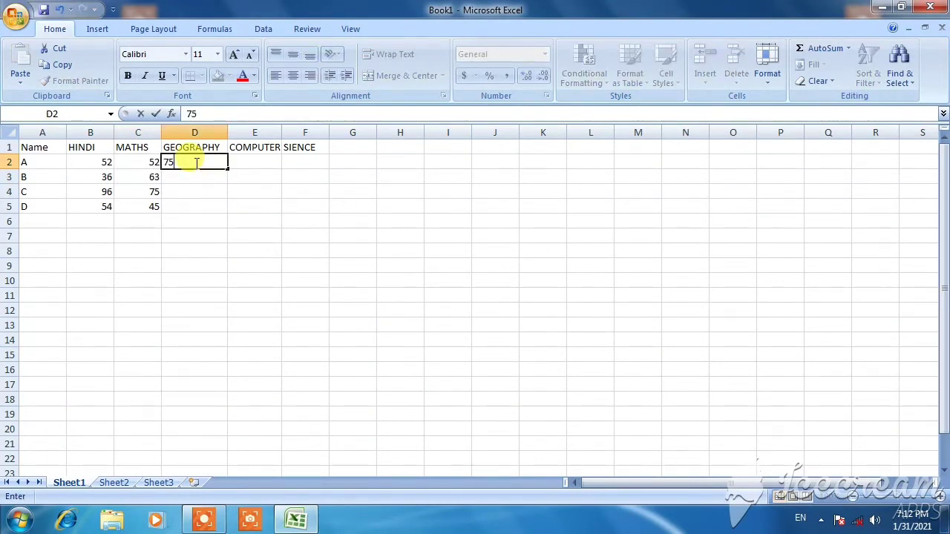
key(Tab)
text(63)
key(Down)
key(Right)
key(Up)
text(67)
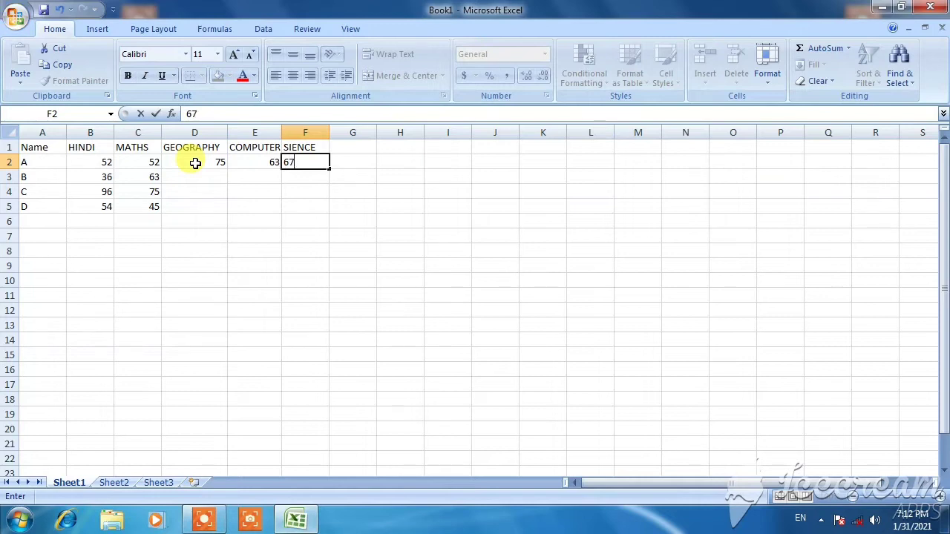
key(Down)
- Complete row B with 44 for GEOGRAPHY, 44 for COMPUTER and 55 for SIENCE
text(55)
key(Left)
text(44)
key(Left)
text(44)
key(Up)
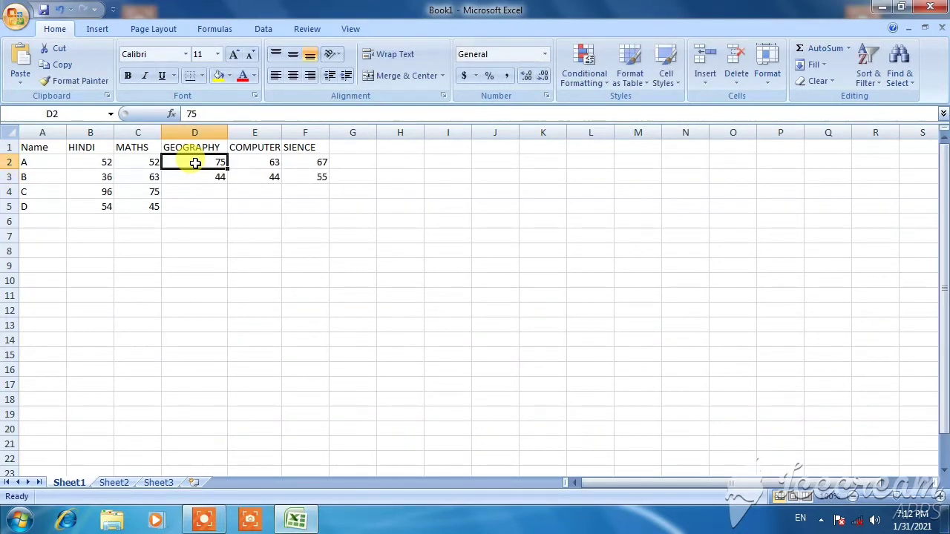
- Complete row C with 58 for GEOGRAPHY, 45 for COMPUTER and 87 for SIENCE
key(Right)
key(Right)
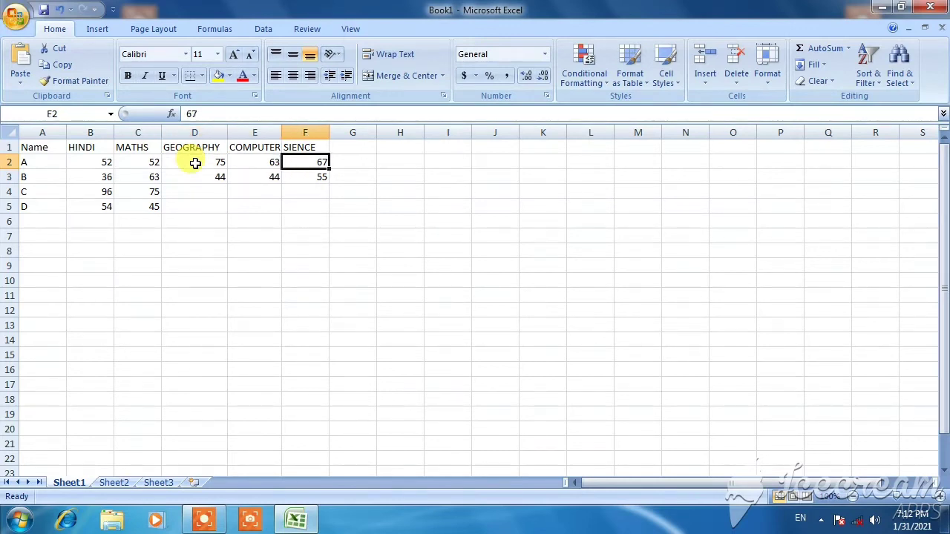
key(Right)
key(Down)
key(Down)
key(Left)
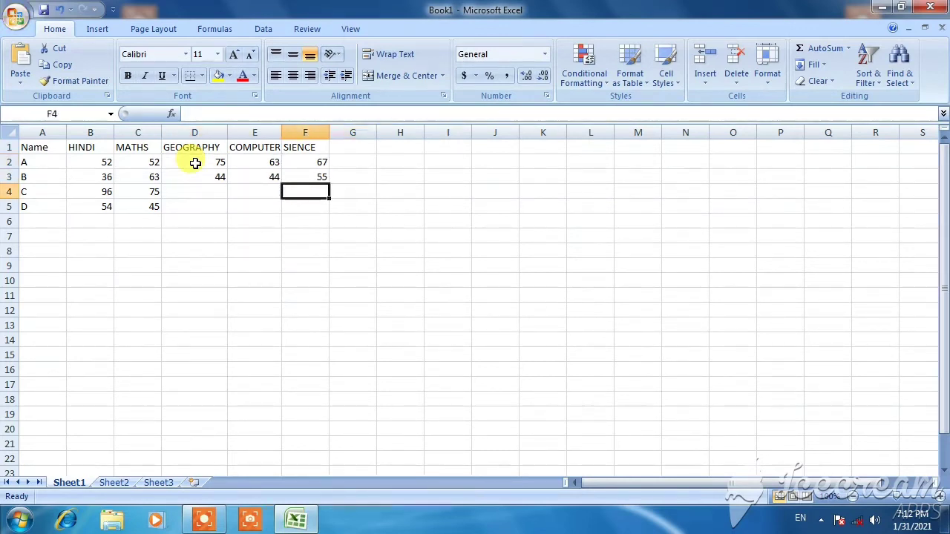
text(87)
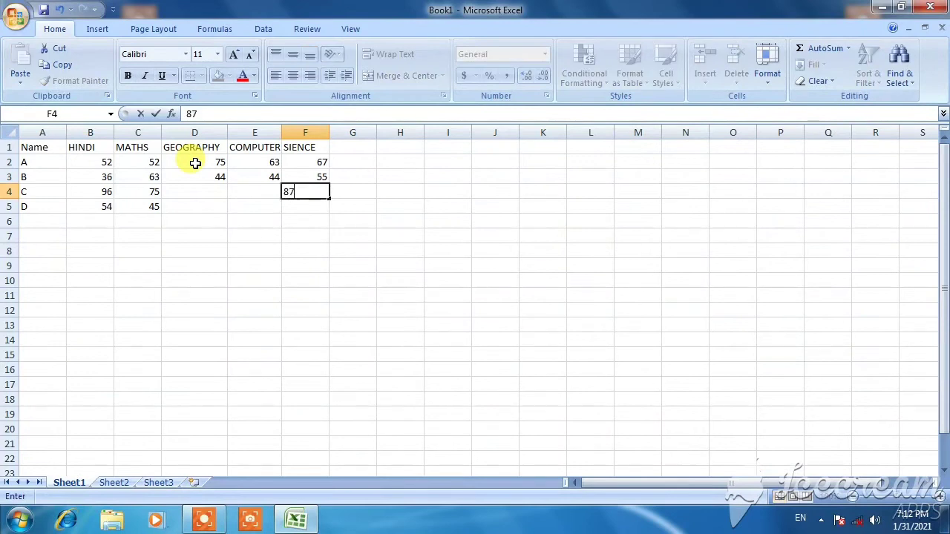
key(Left)
text(45)
key(Left)
text(58)
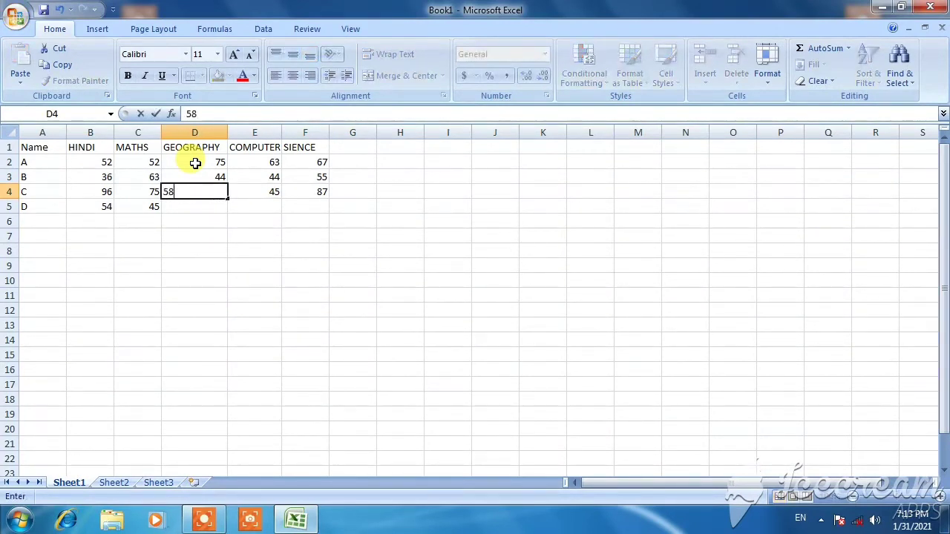
key(Return)
- Complete row D with 52 for GEOGRAPHY, 49 for COMPUTER and 63 for SIENCE
text(52)
key(Right)
text(4)
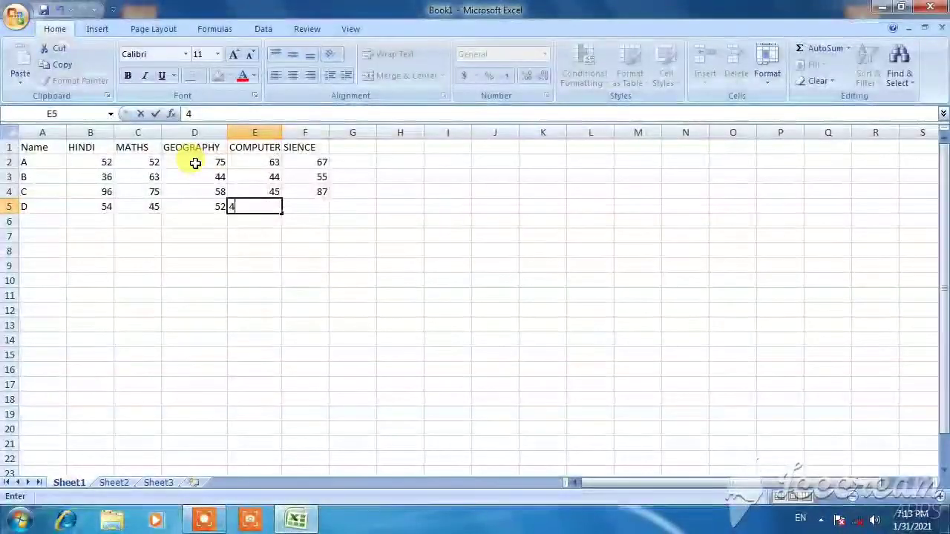
text(9)
key(Right)
text(63)
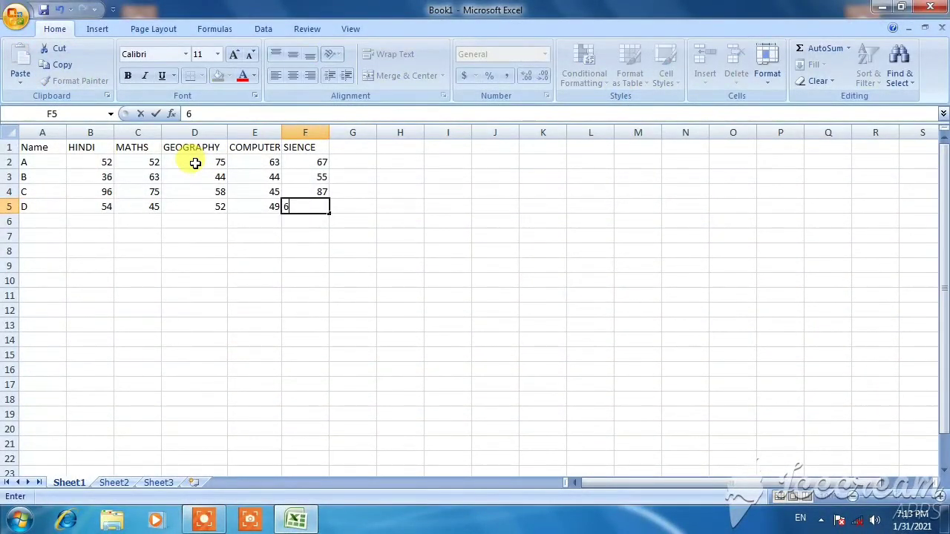
key(Right)
- Add the heading TOTAL in G1, beside the SIENCE column
key(Up)
key(Up)
key(Up)
key(Up)
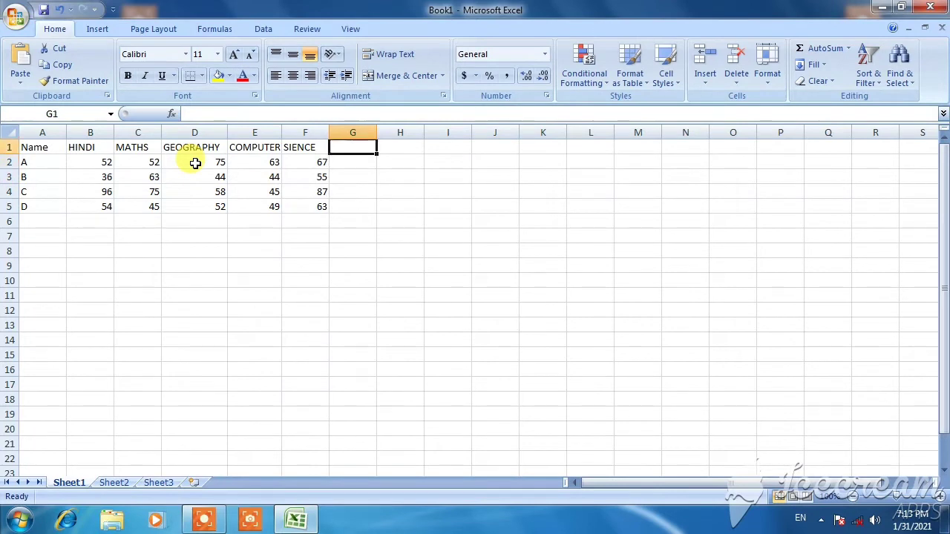
text(T)
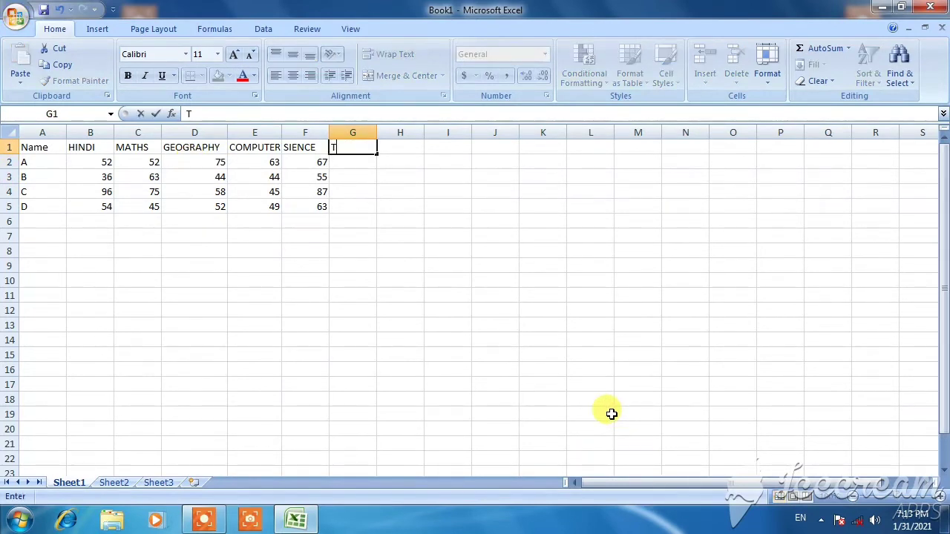
text(OTAL)
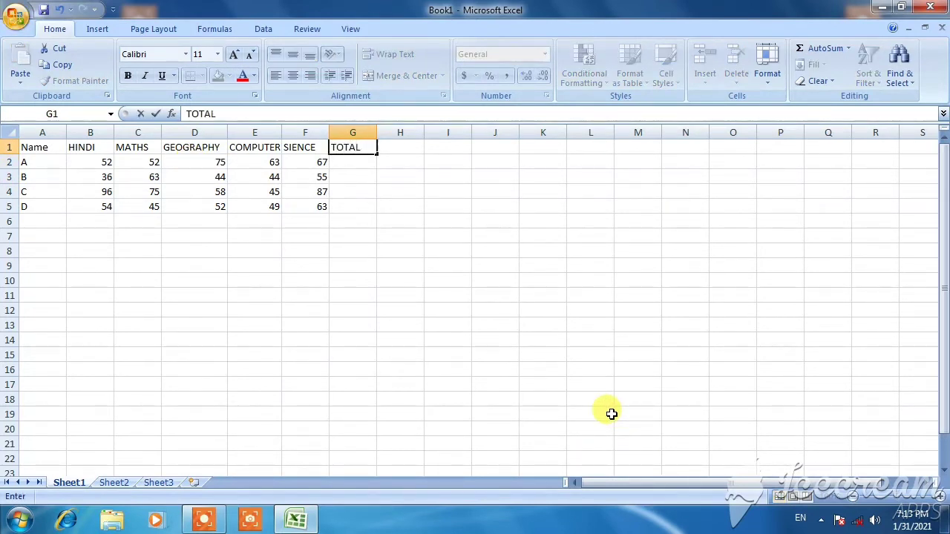
key(Return)
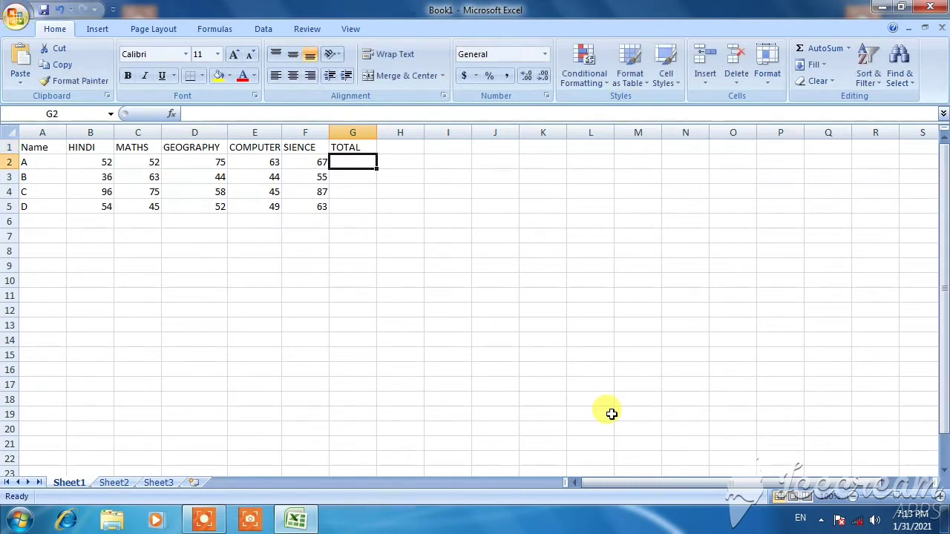
- Calculate the total marks for row A in G2 with the formula =SUM(B2:F2)
text(=)
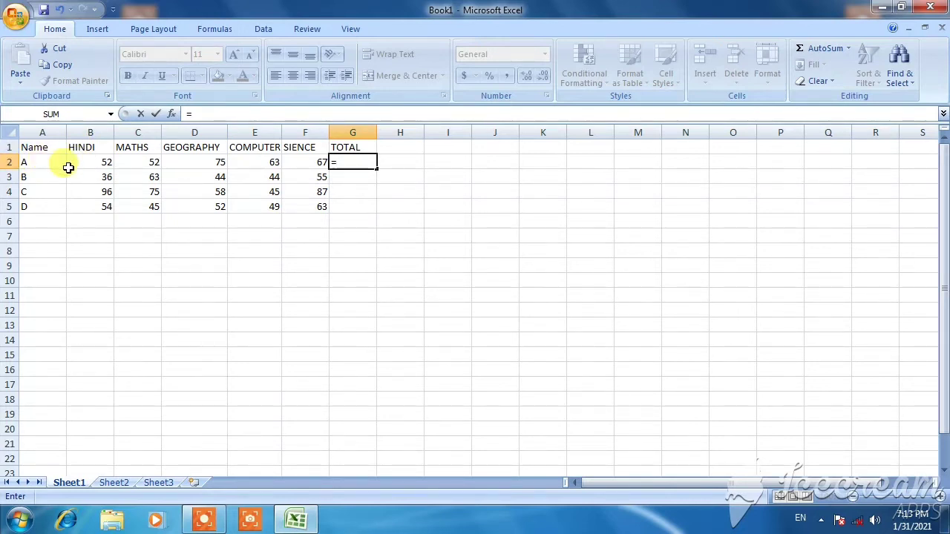
text(SUM)
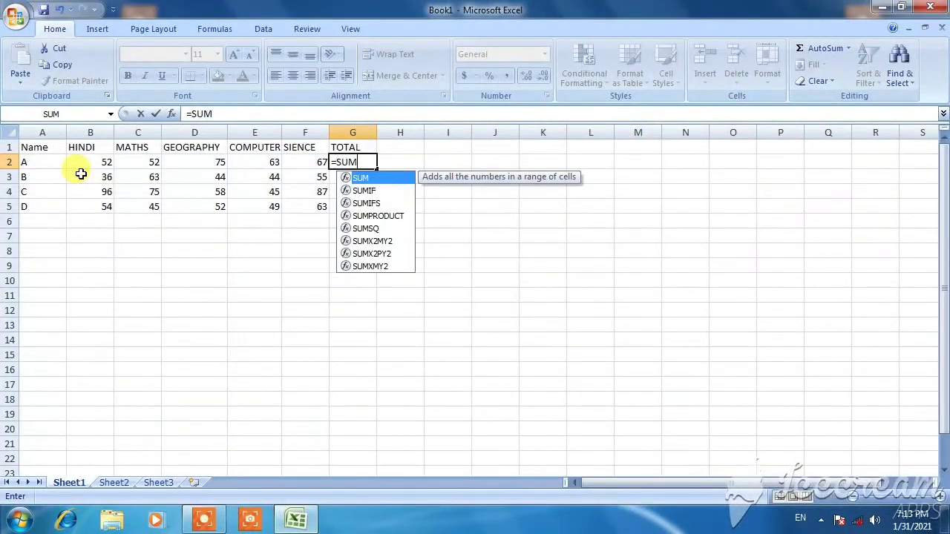
text(()
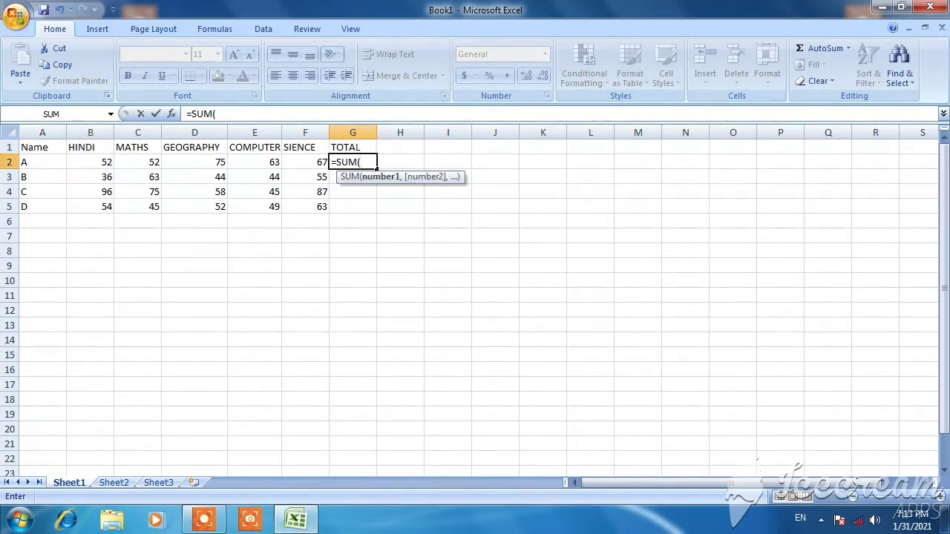
text(B)
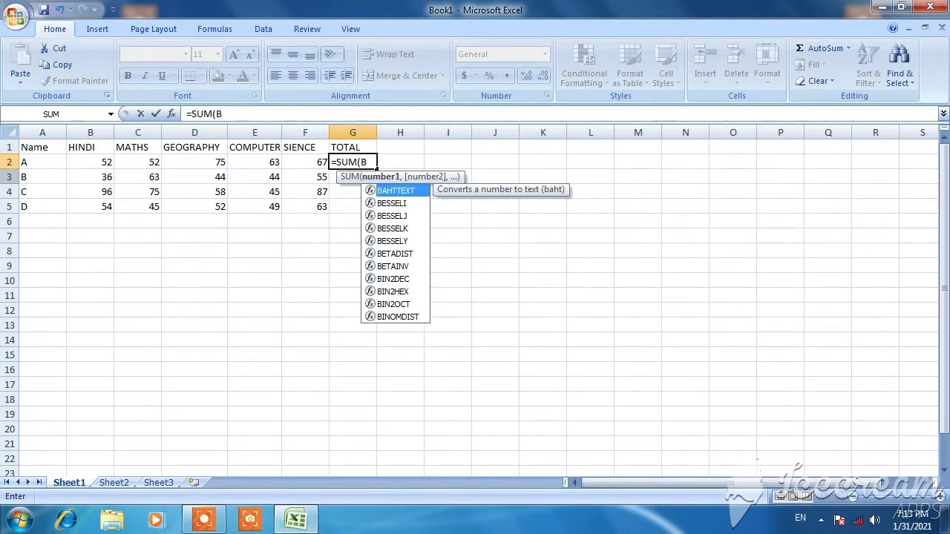
text(2:)
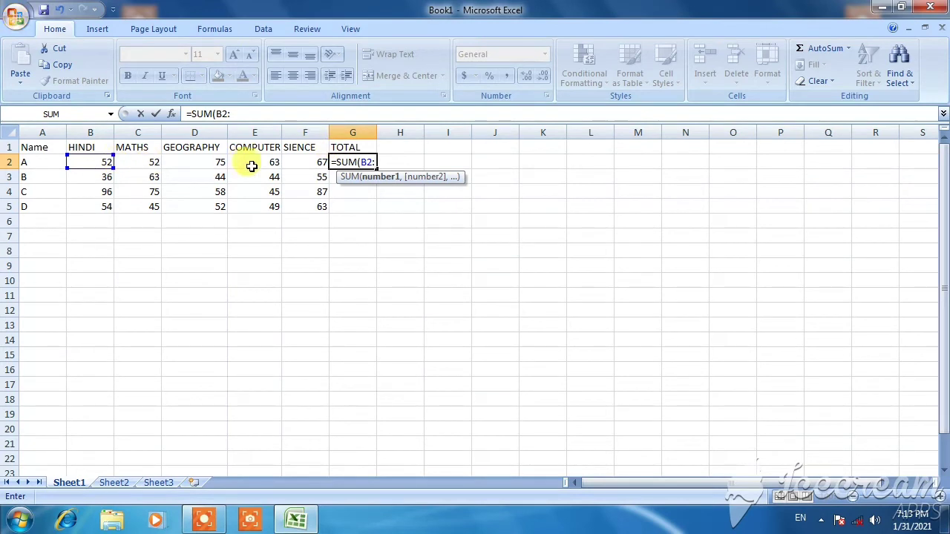
text(F2)
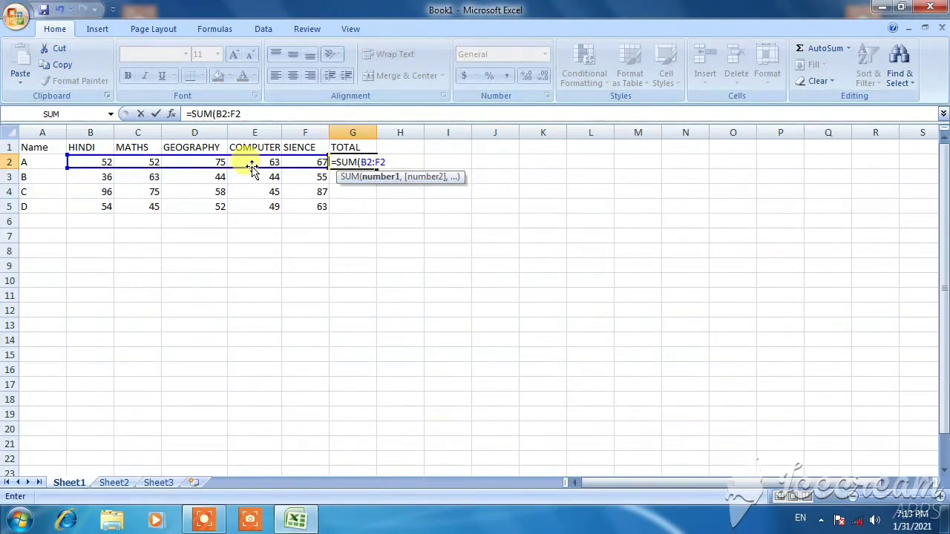
text())
key(Return)
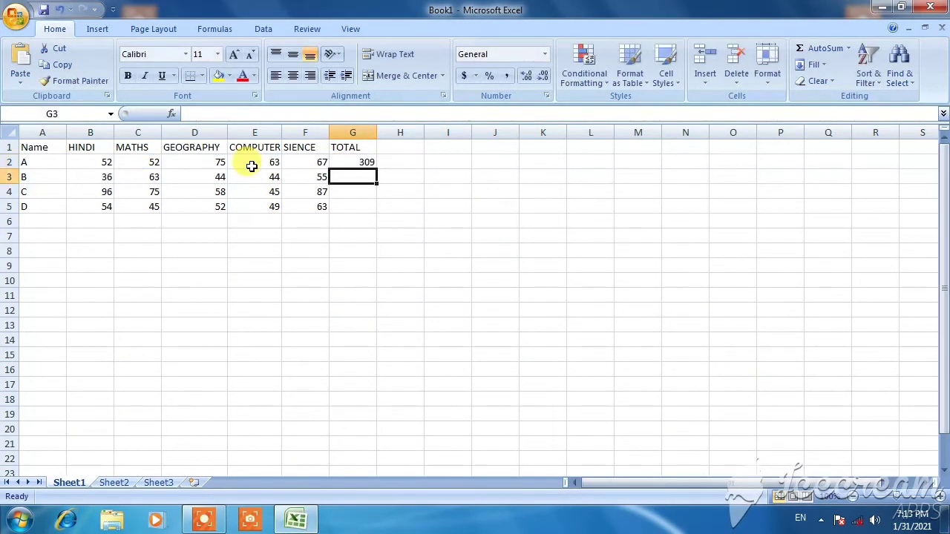
- Fill the total formula from G2 down through G5 and select the empty heading cell H1
click(360, 159)
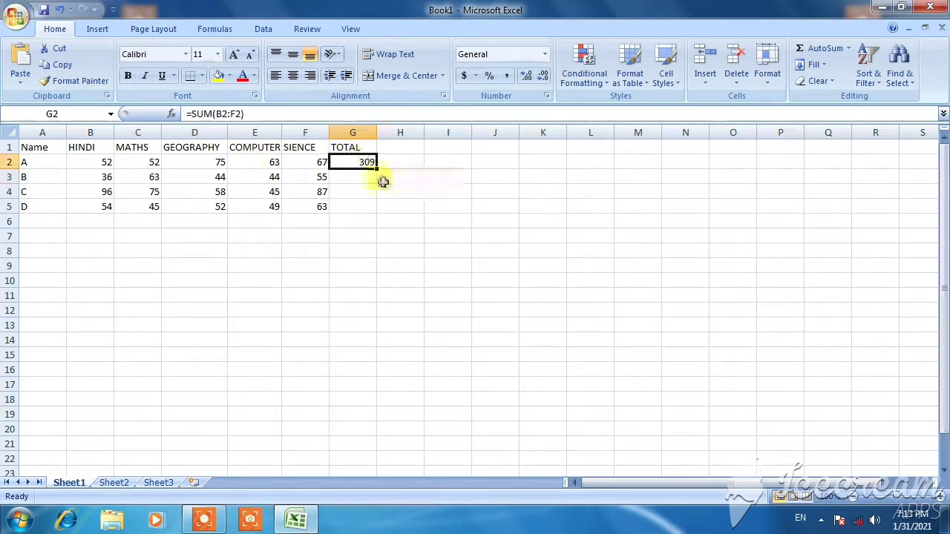
drag(376, 169, 368, 208)
click(394, 147)
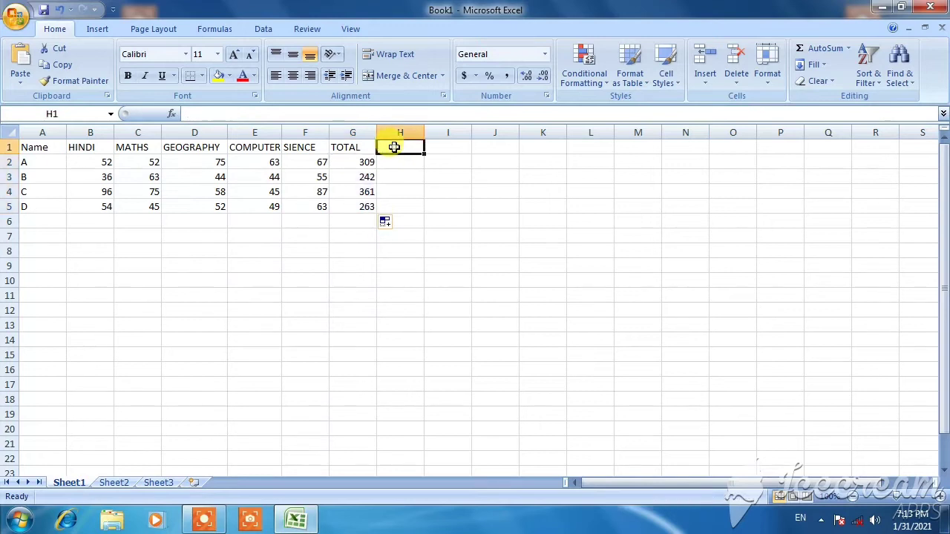
- Add the heading AVAREGE in H1, beside the TOTAL column
text(AVAREGE)
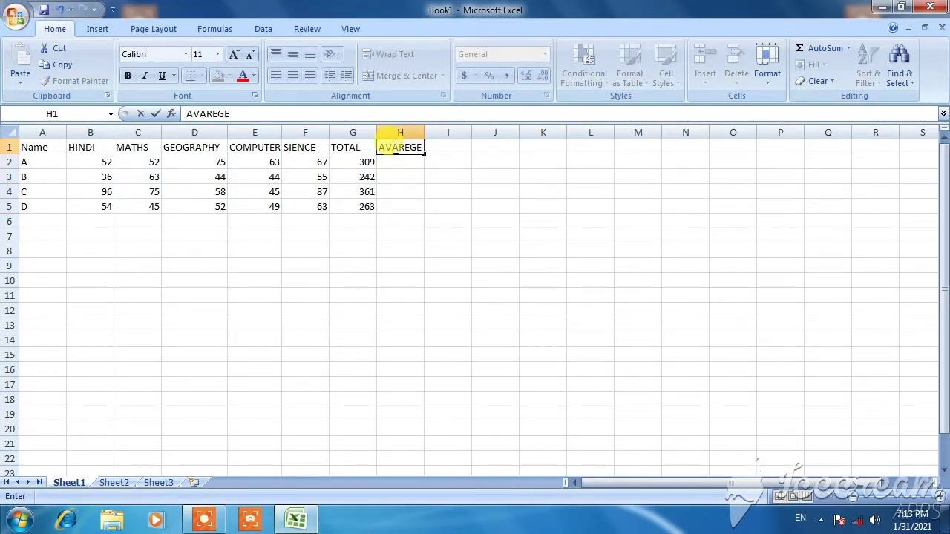
key(Return)
text(=)
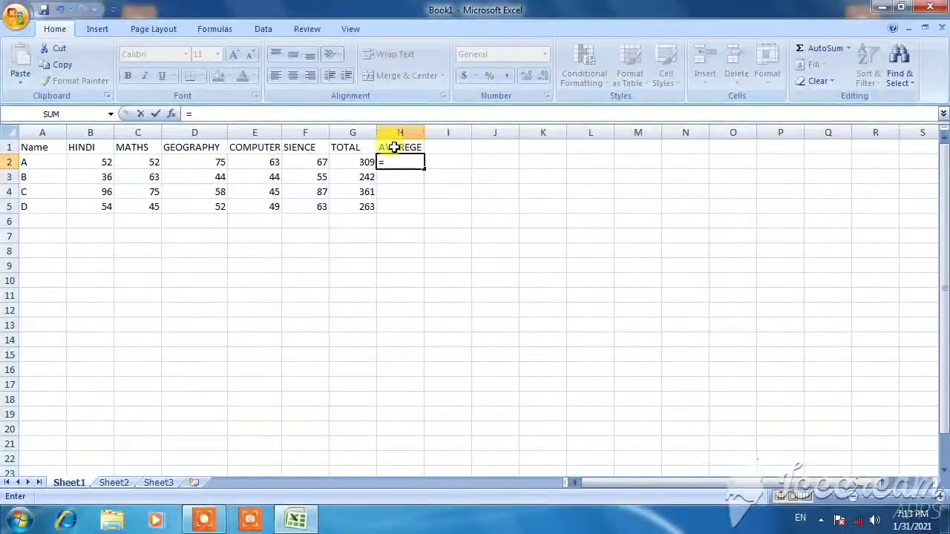
text(AV)
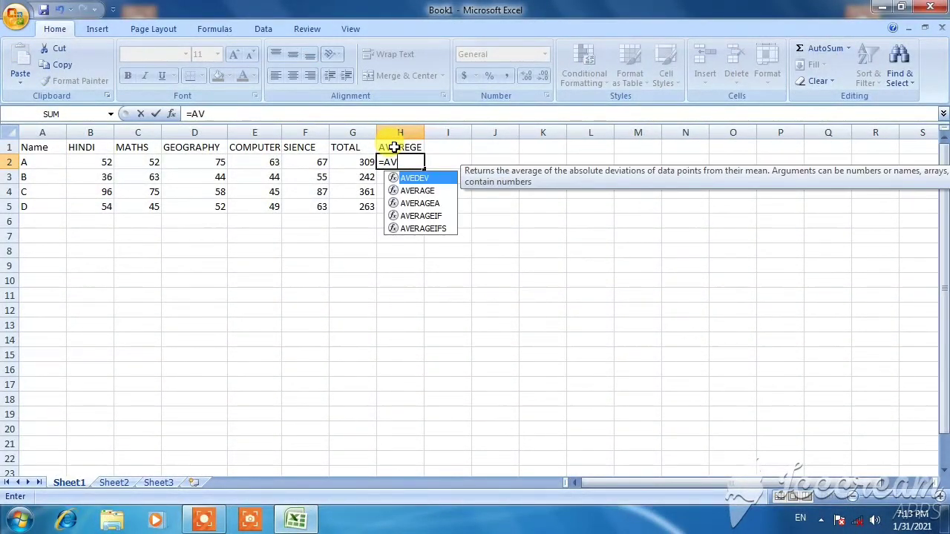
key(Down)
key(Return)
key(Up)
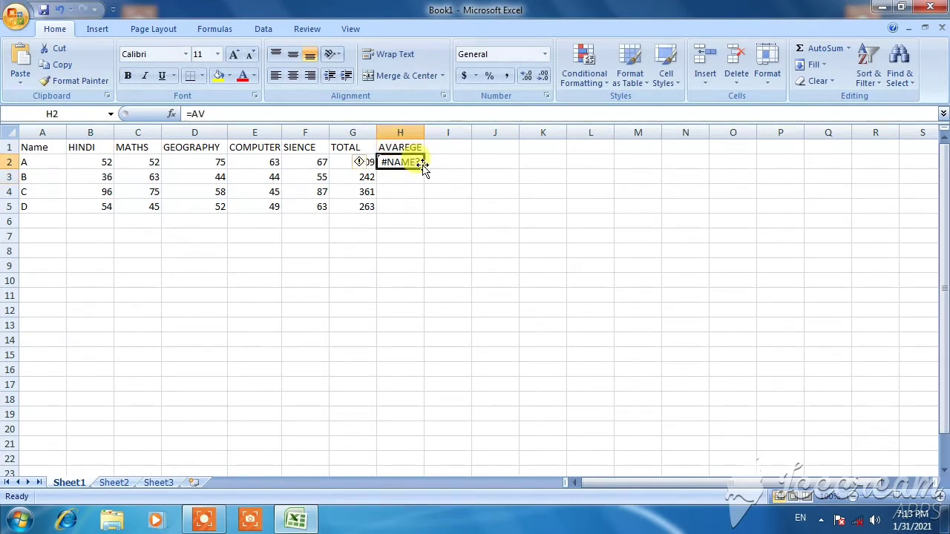
key(BackSpace)
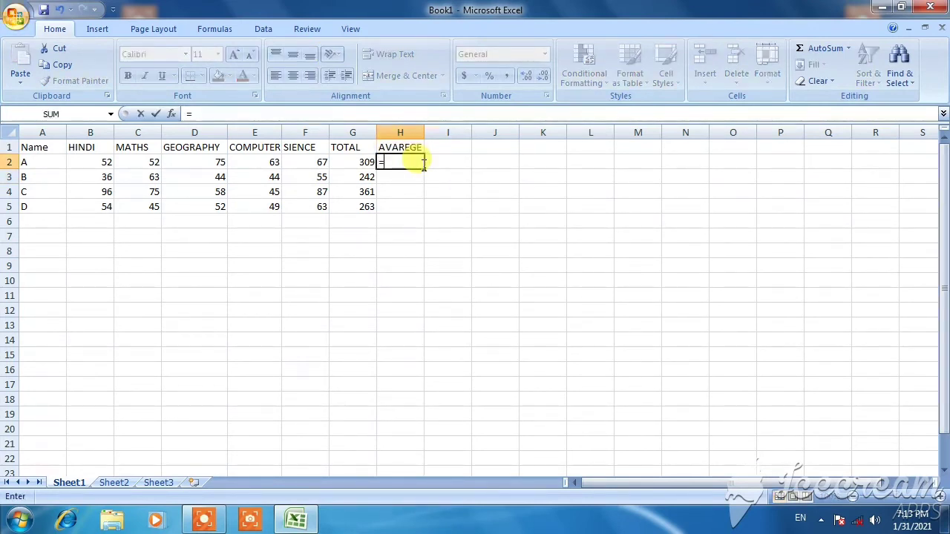
- Calculate row A's average mark in H2 with =AVERAGE(B2:F2) and fill the formula down through H5
text(=AVE)
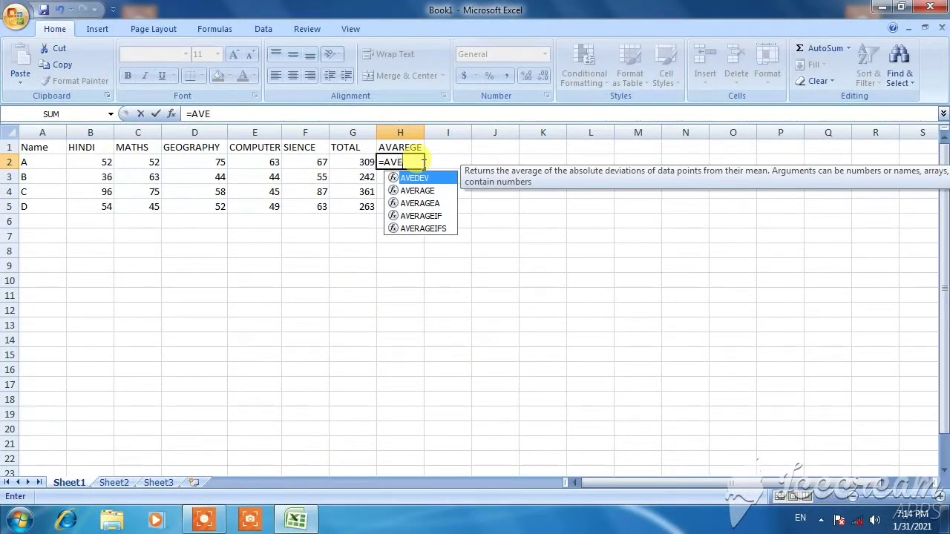
text(RA)
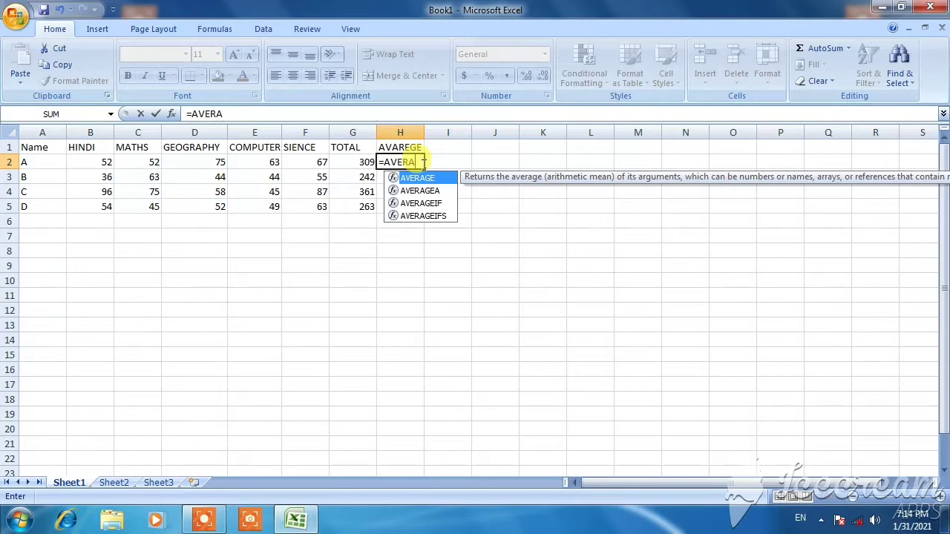
text(GE)
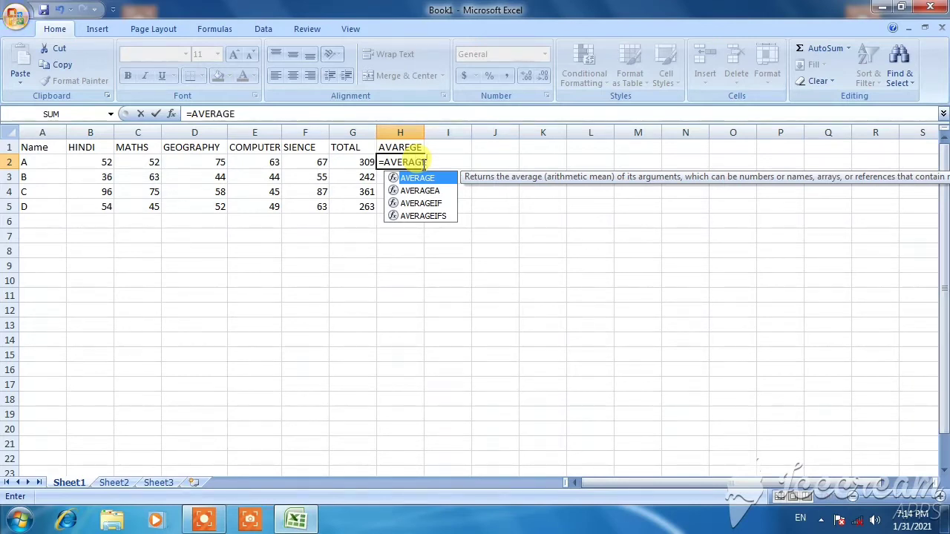
text((B)
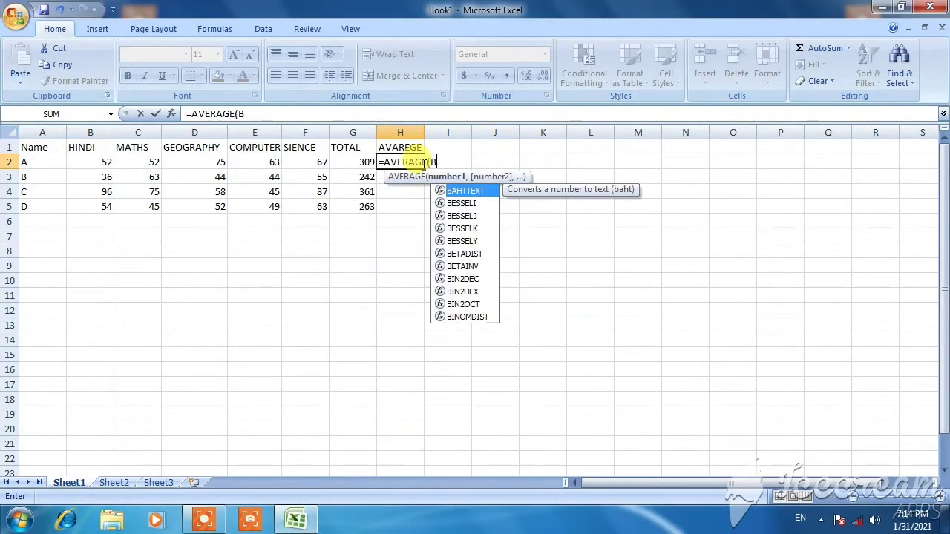
text(2:)
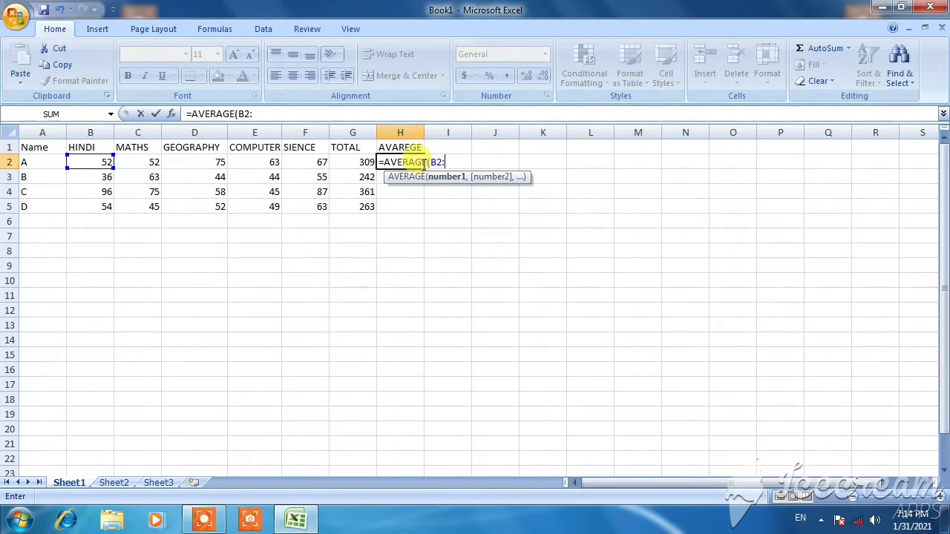
text(F)
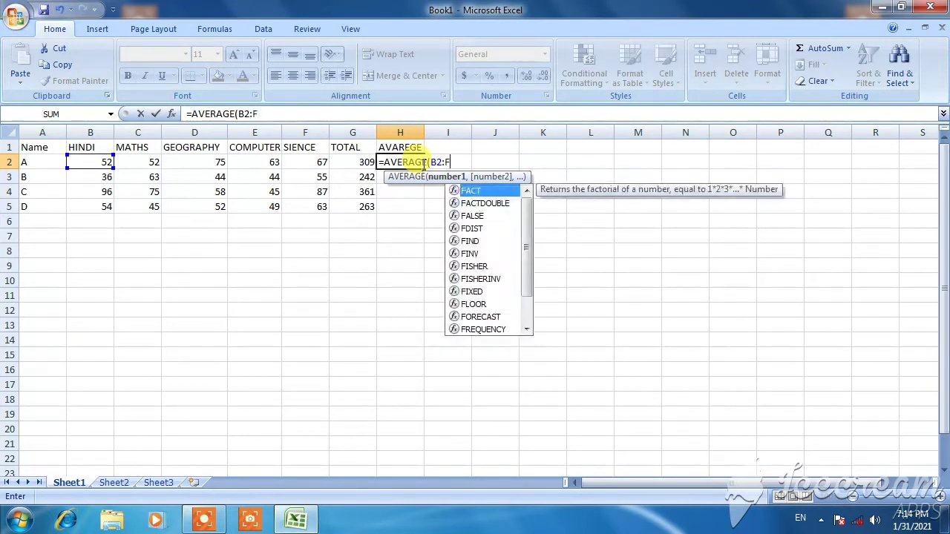
text(2))
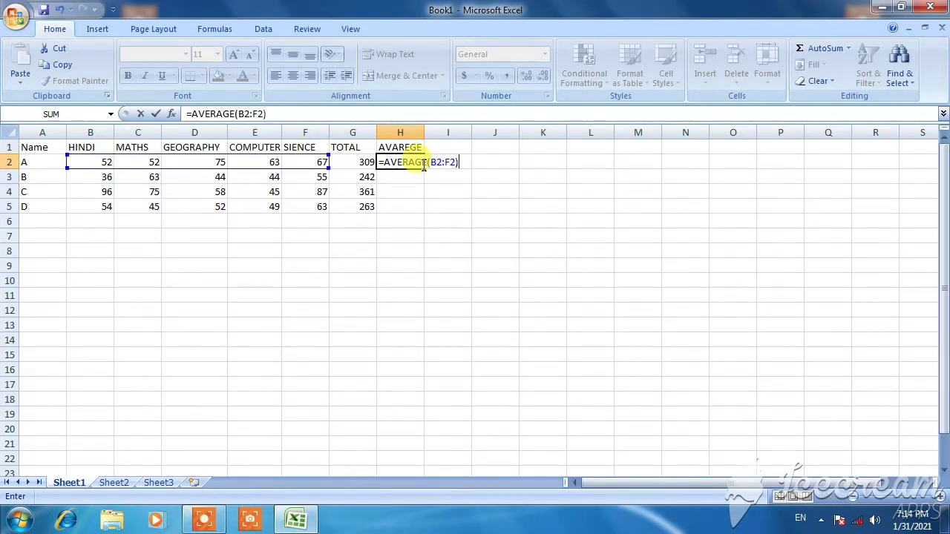
key(Return)
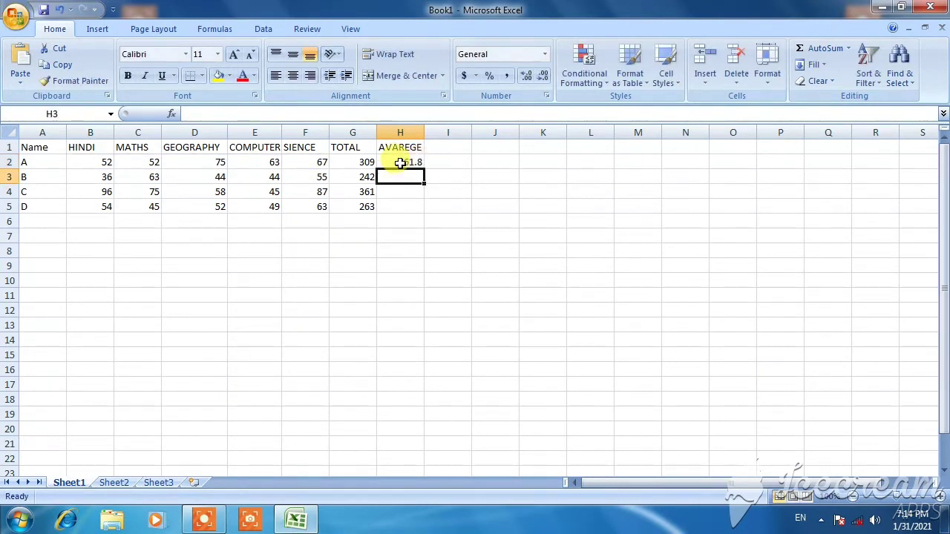
click(420, 162)
drag(426, 171, 424, 215)
- Add the headings MAX, MIN and STATUS in cells I1, J1 and K1
click(448, 147)
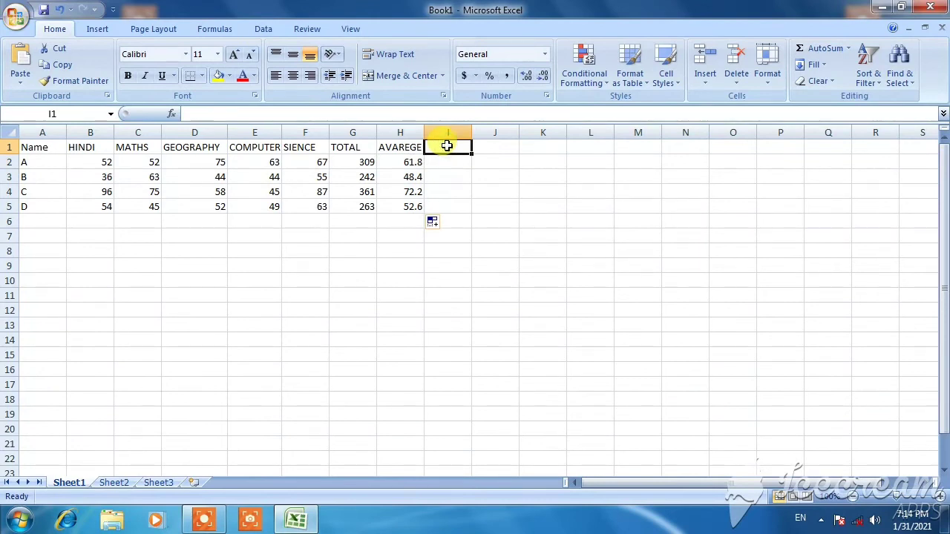
text(MAX)
key(Tab)
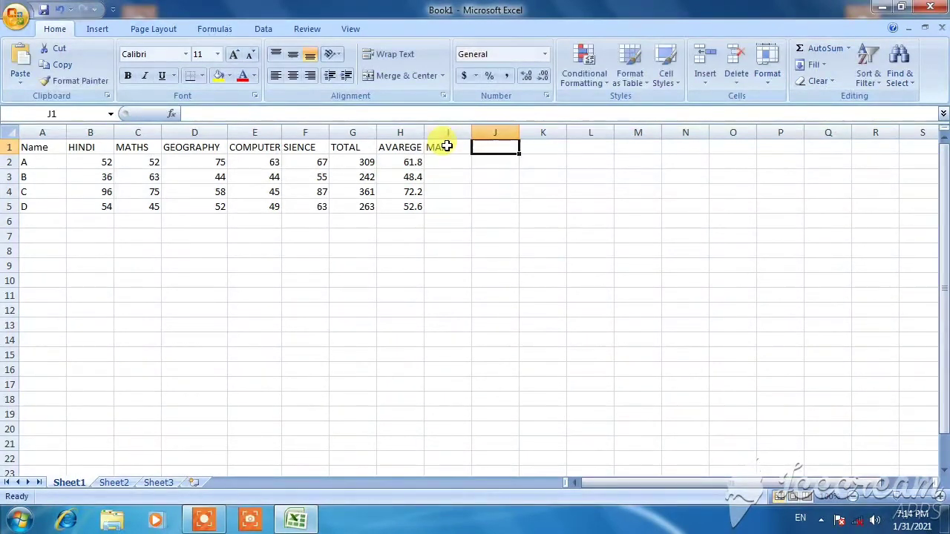
text(MIN)
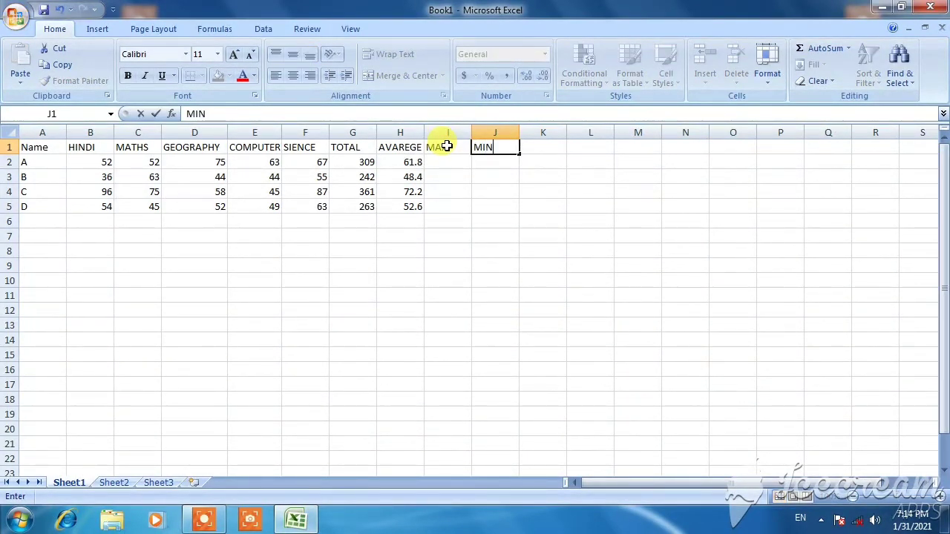
key(Tab)
text(STATUS)
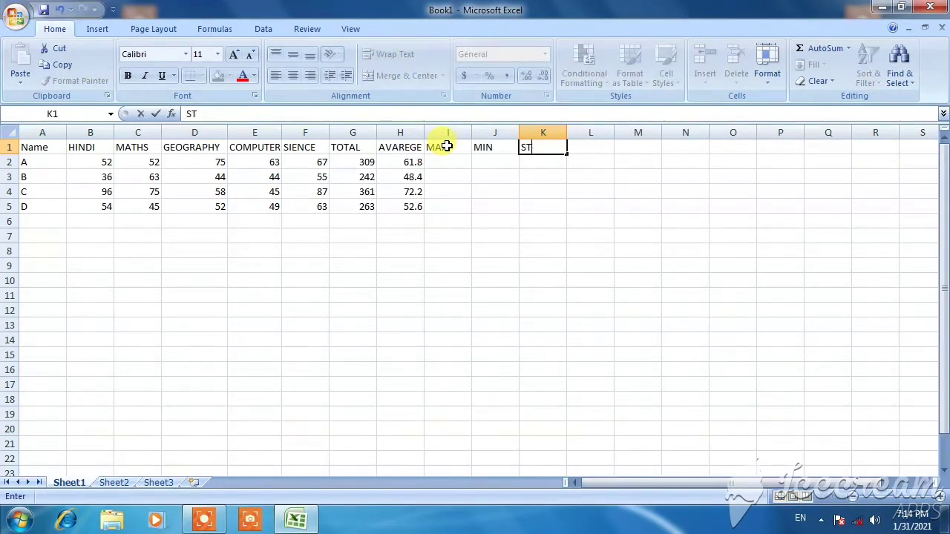
key(Return)
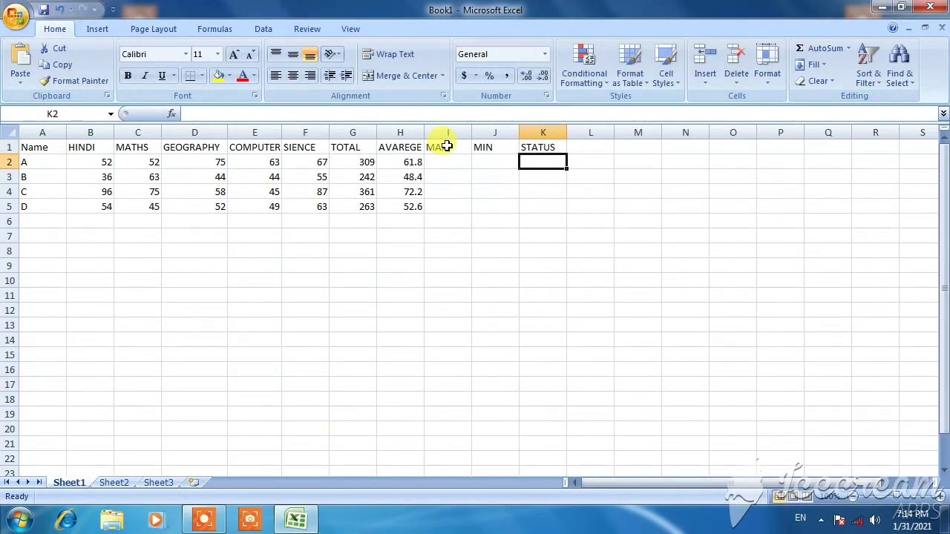
- Find row A's highest mark in I2 with =MAX(B2:F2) and fill the formula down through I5
key(Left)
key(Left)
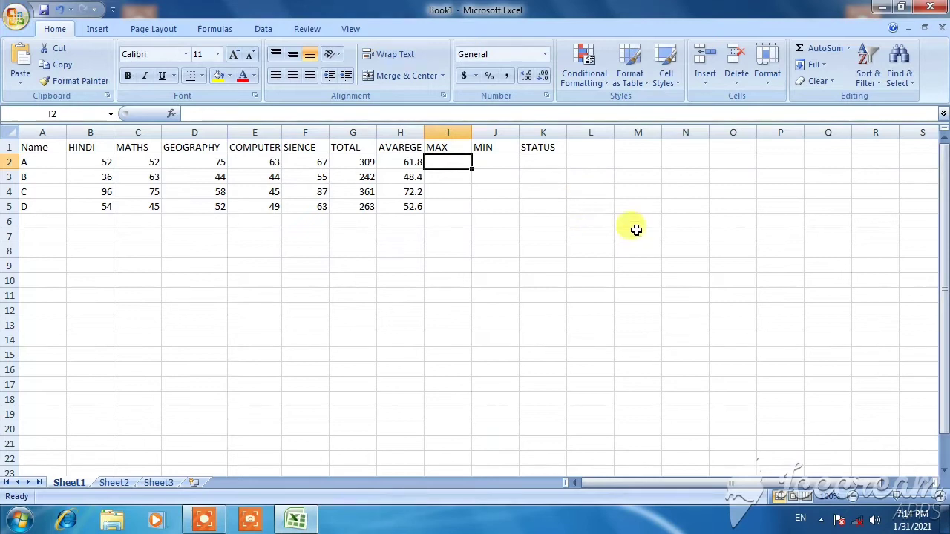
text(=)
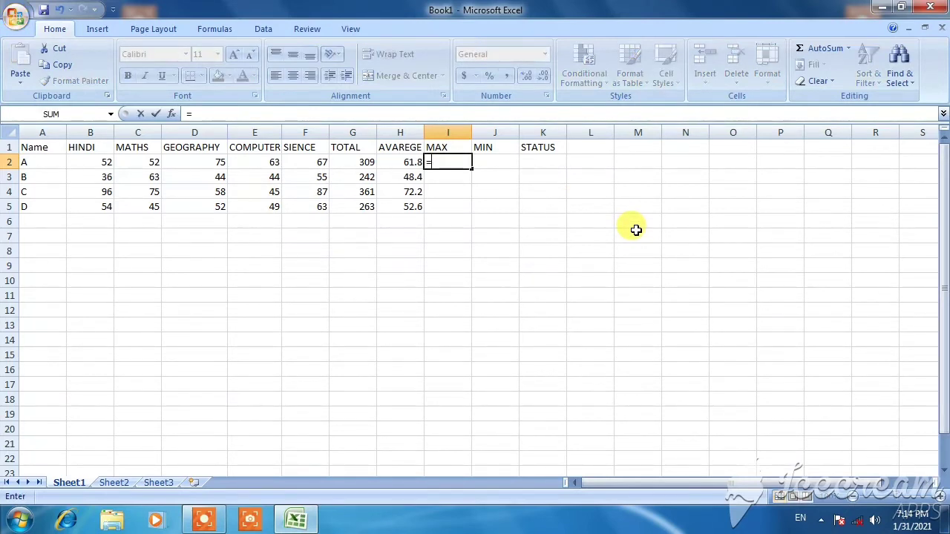
text(MAX)
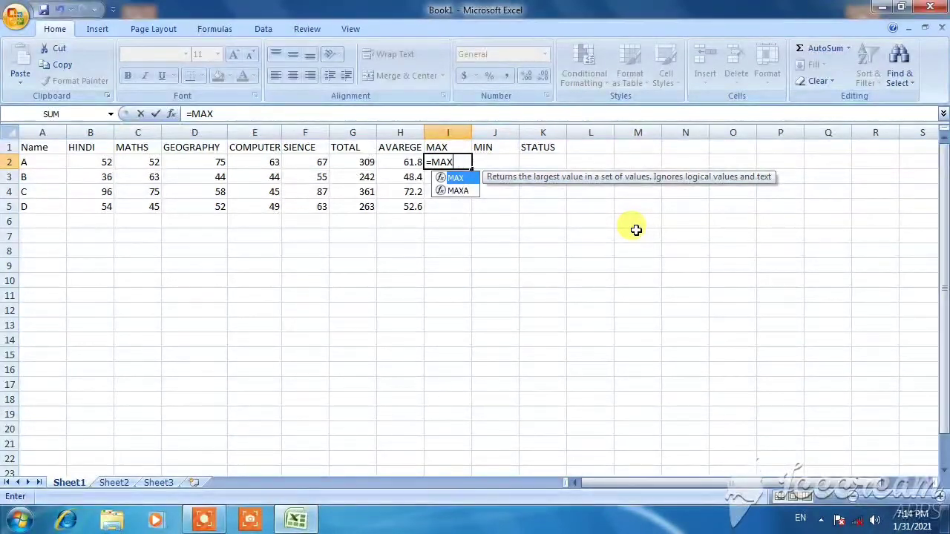
text((B)
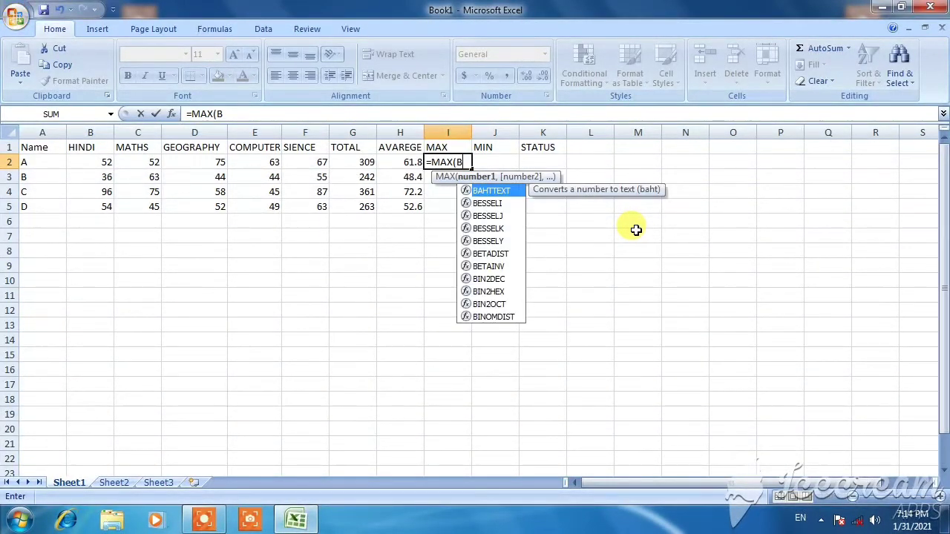
text(2:F2)
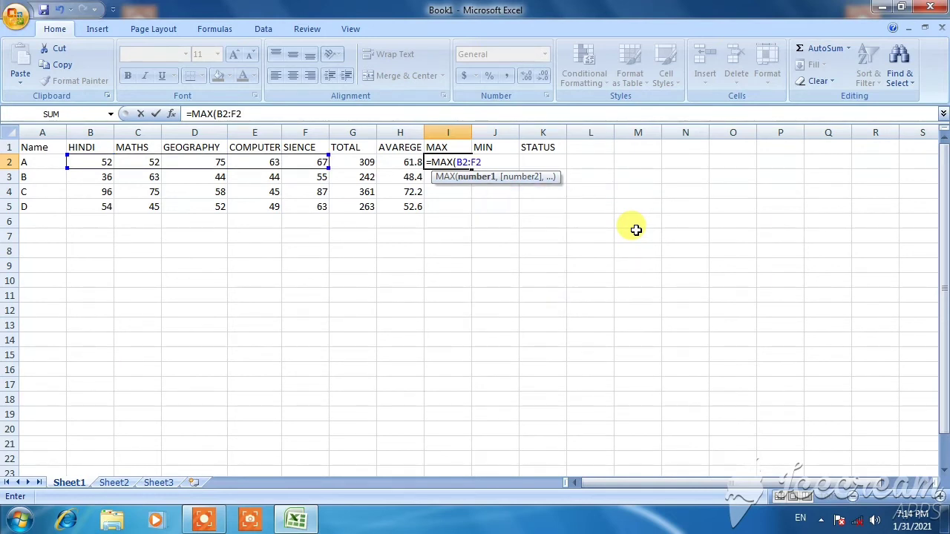
text())
key(Return)
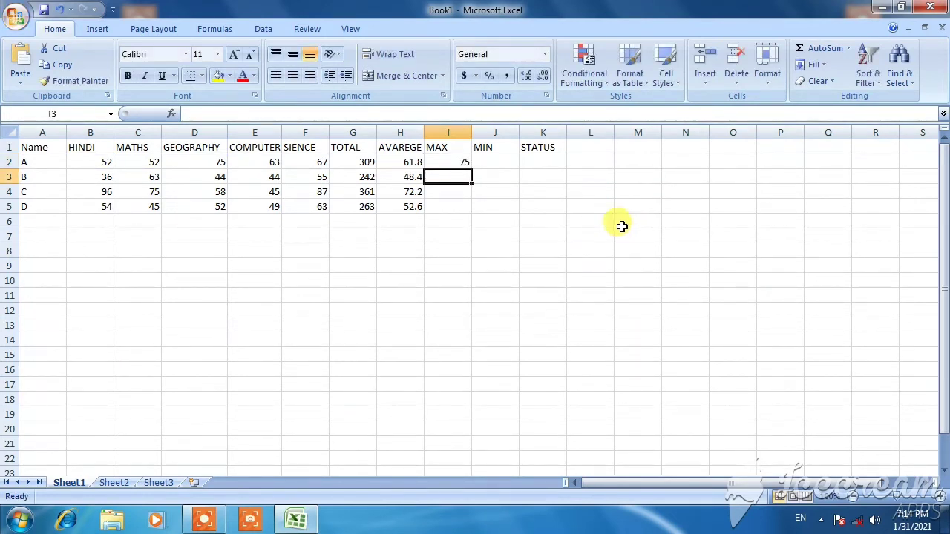
click(451, 163)
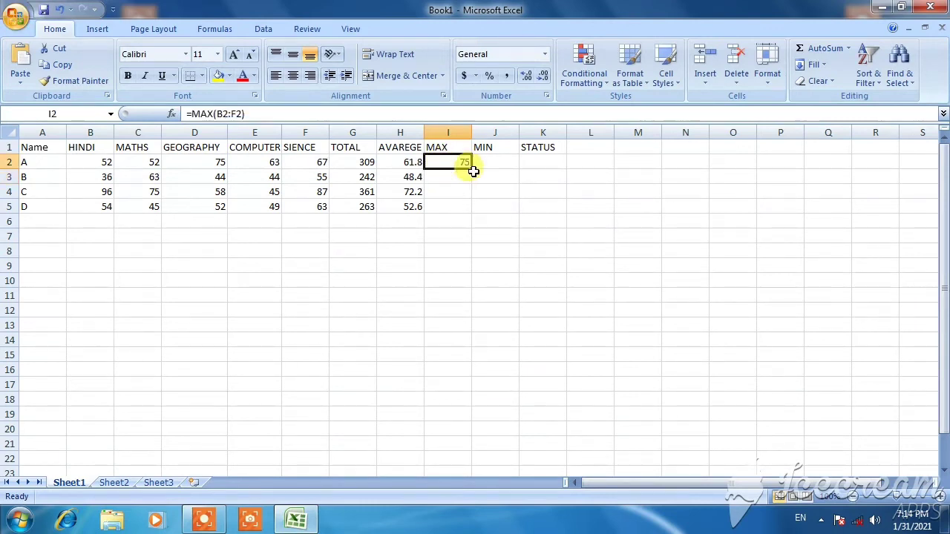
drag(473, 169, 465, 209)
- Find row A's lowest mark in J2 with =MIN(B2:F2) and fill the formula down through J5
click(494, 164)
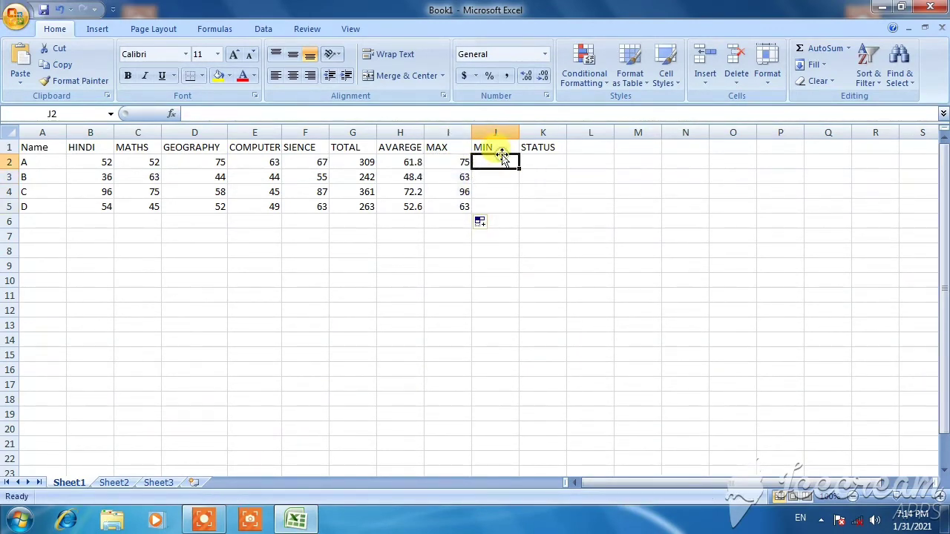
text(=M)
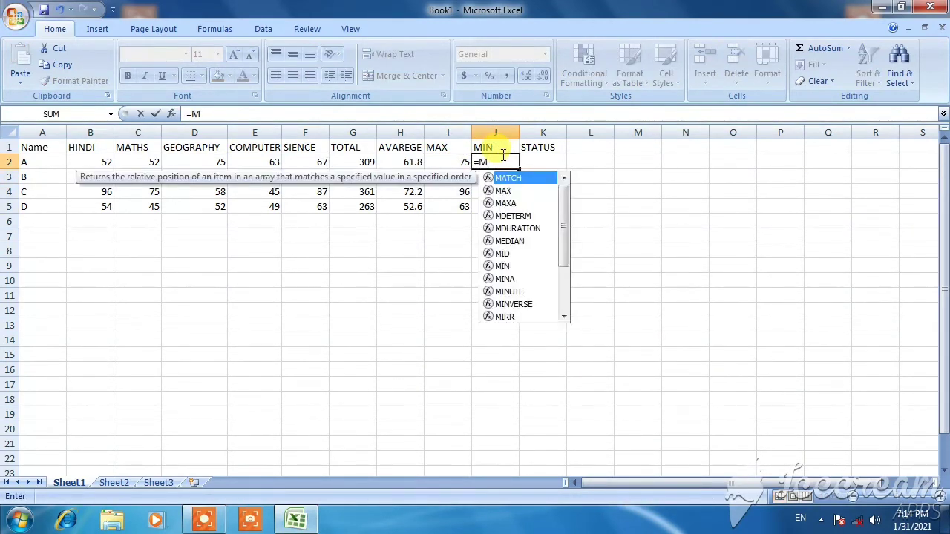
text(IN()
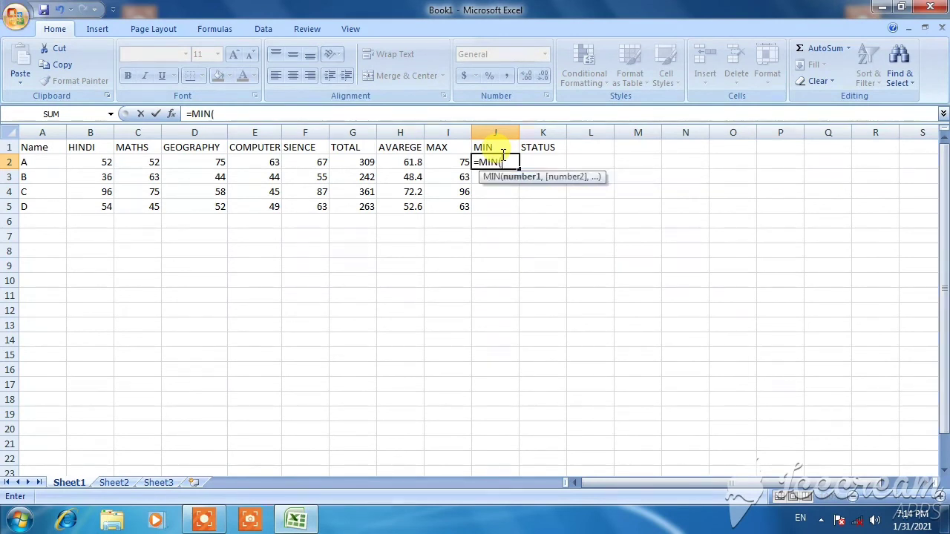
text(B2:F2)
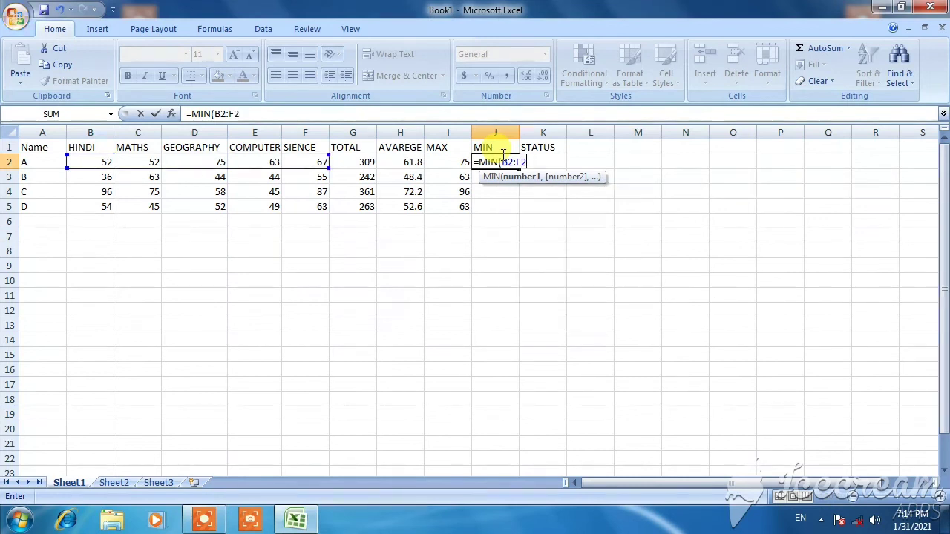
text())
key(Return)
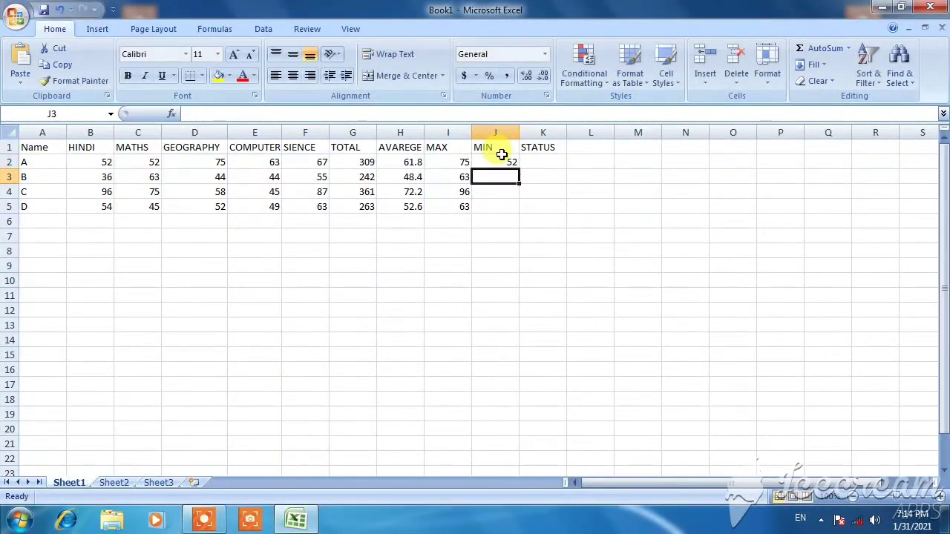
click(502, 162)
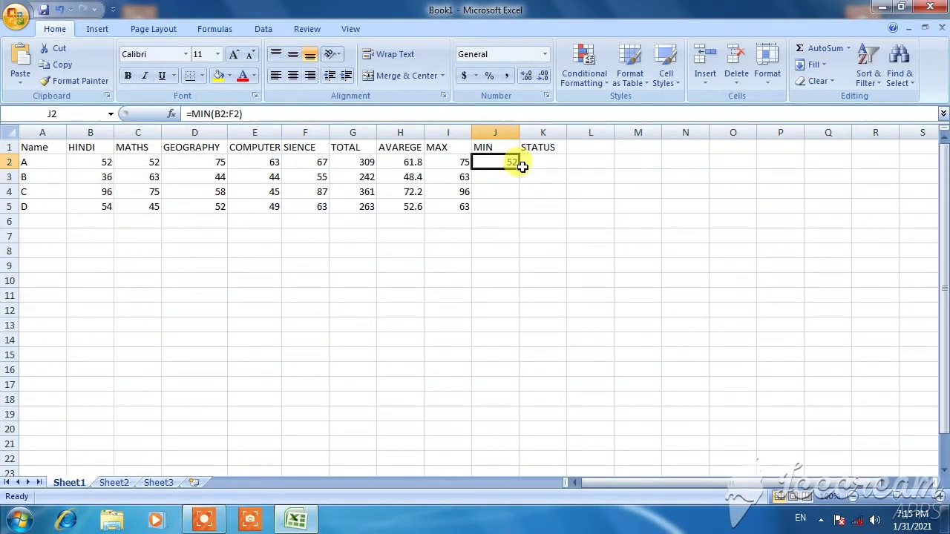
drag(519, 168, 518, 211)
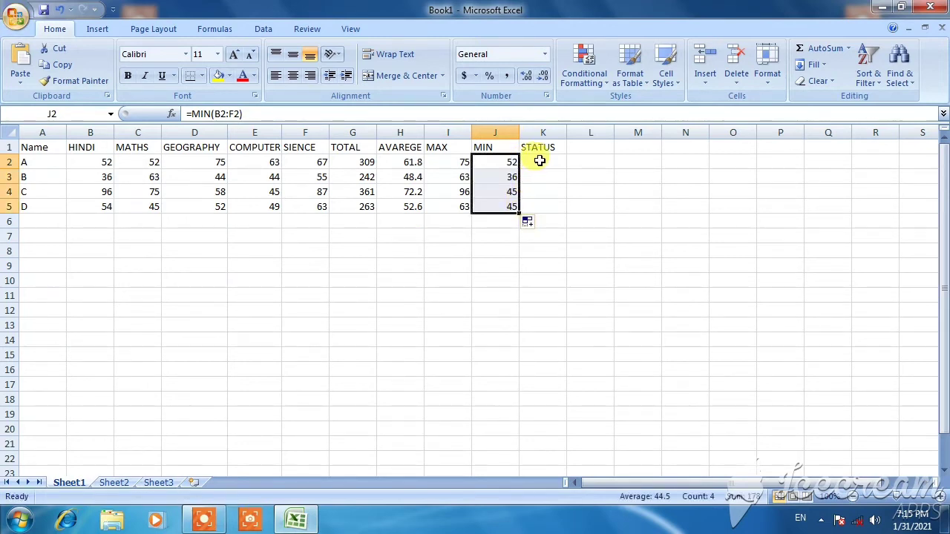
- Replace the heading in K1 with PER and enter the heading STATUS in L1
click(543, 160)
click(547, 148)
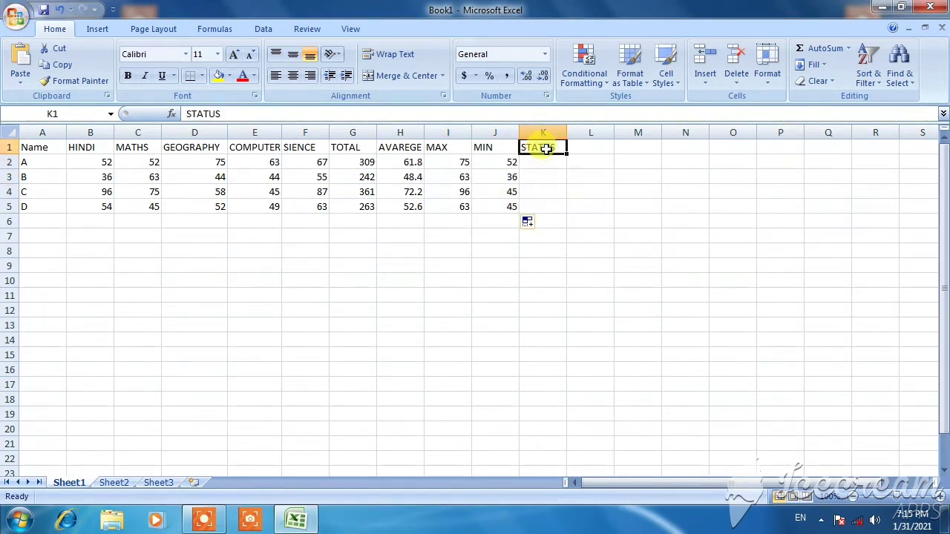
key(BackSpace)
text(PER)
key(Tab)
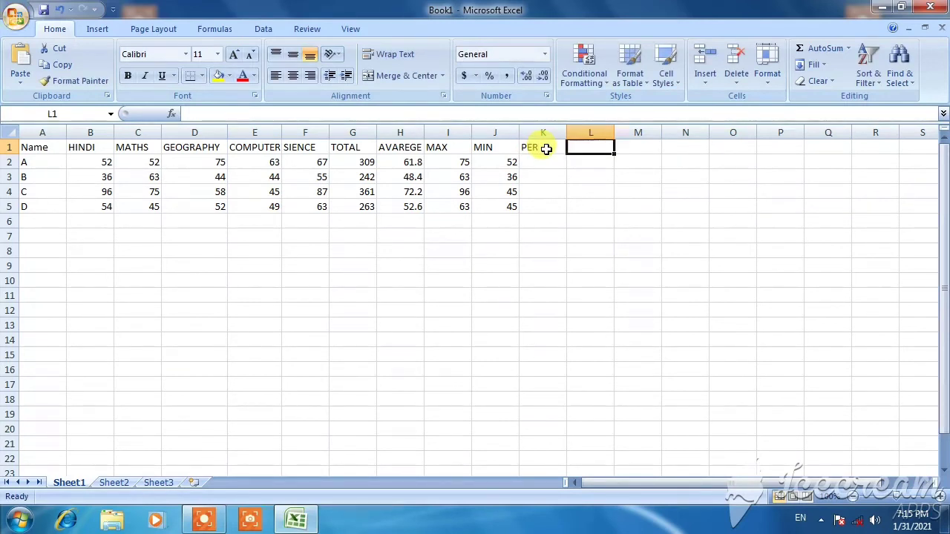
text(STATUS)
key(Return)
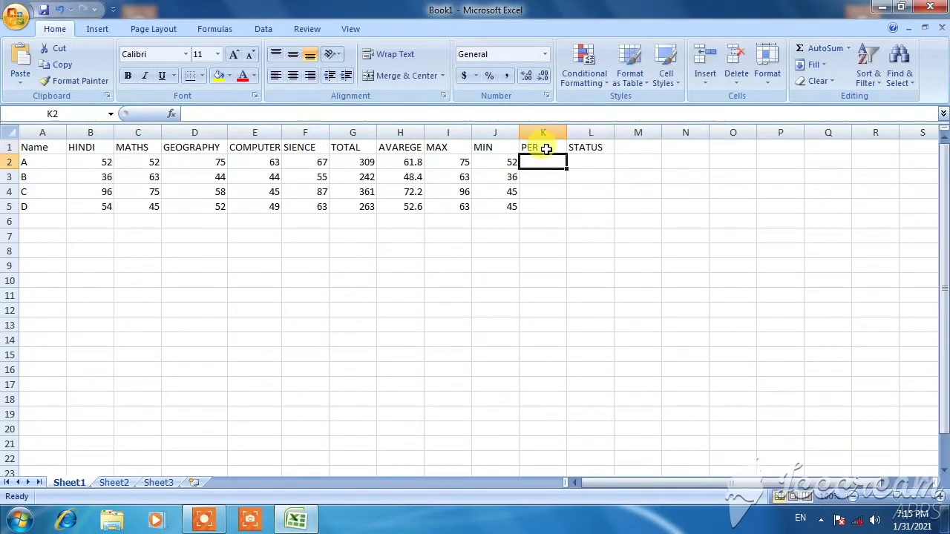
- Calculate student A's percentage in K2 with =G2/500*100 and fill the formula down through K5
text(=)
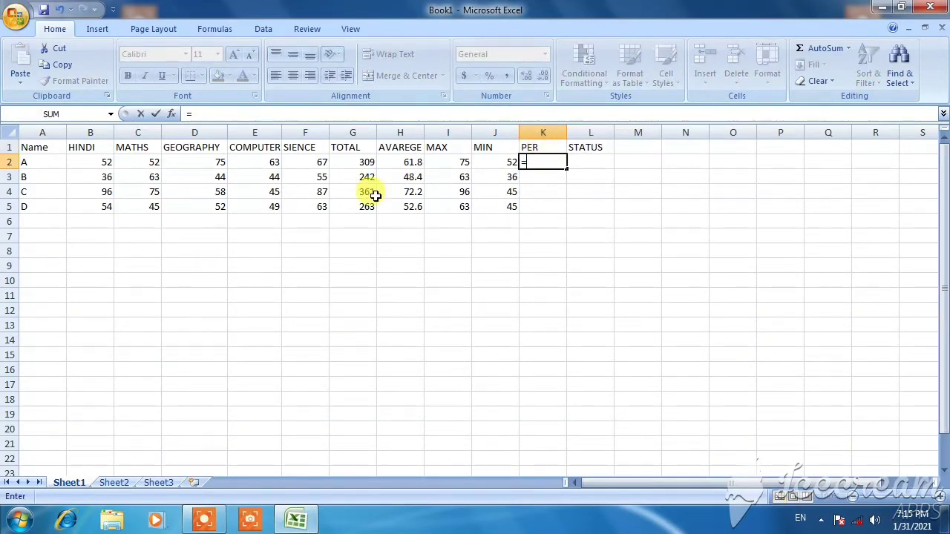
click(346, 162)
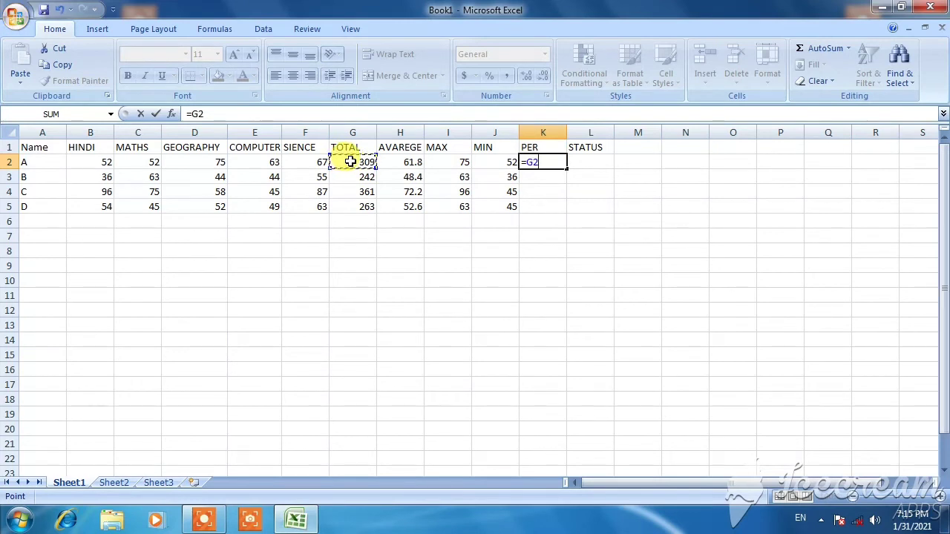
text(/500)
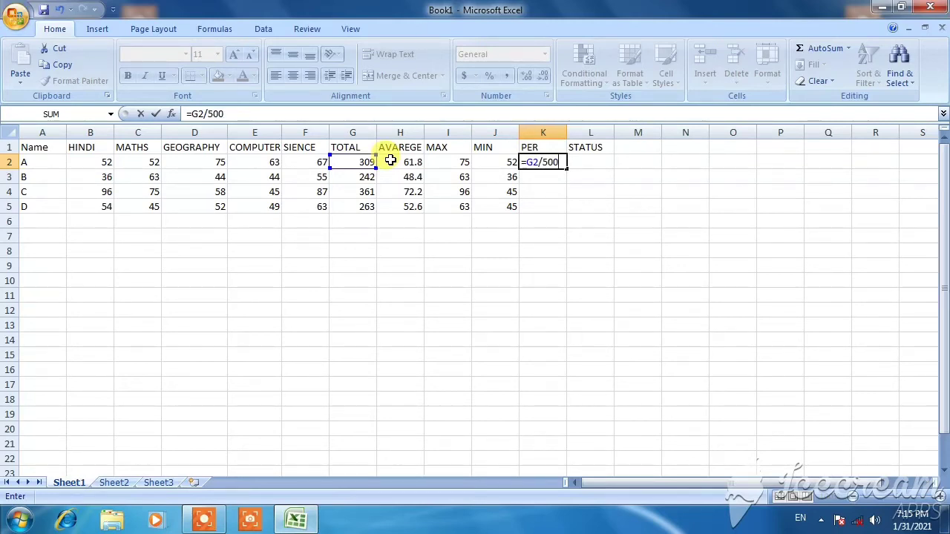
text(*100)
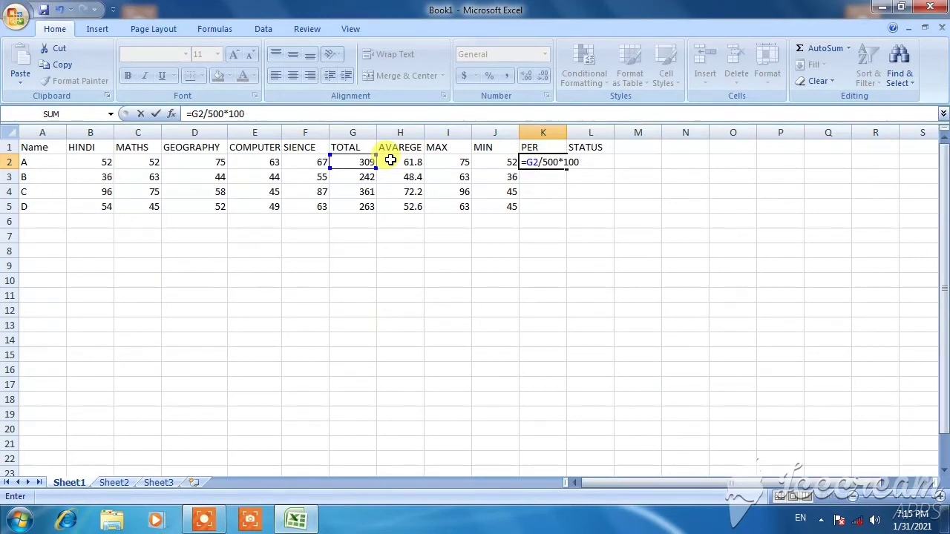
key(Return)
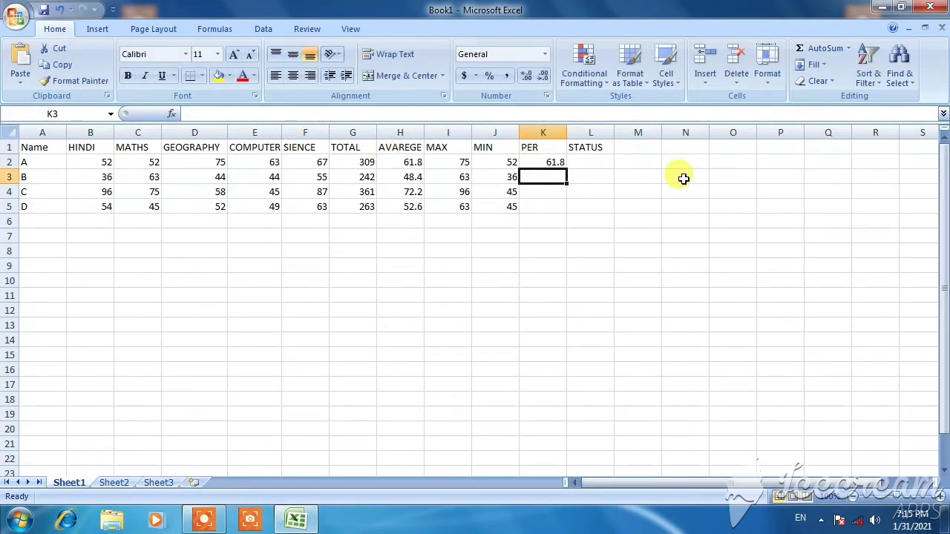
click(532, 161)
drag(567, 170, 568, 211)
- Enter =IF(J2>=33,"PASS","FAIL") in L2 for student A's status and fill the formula down through L5
click(596, 160)
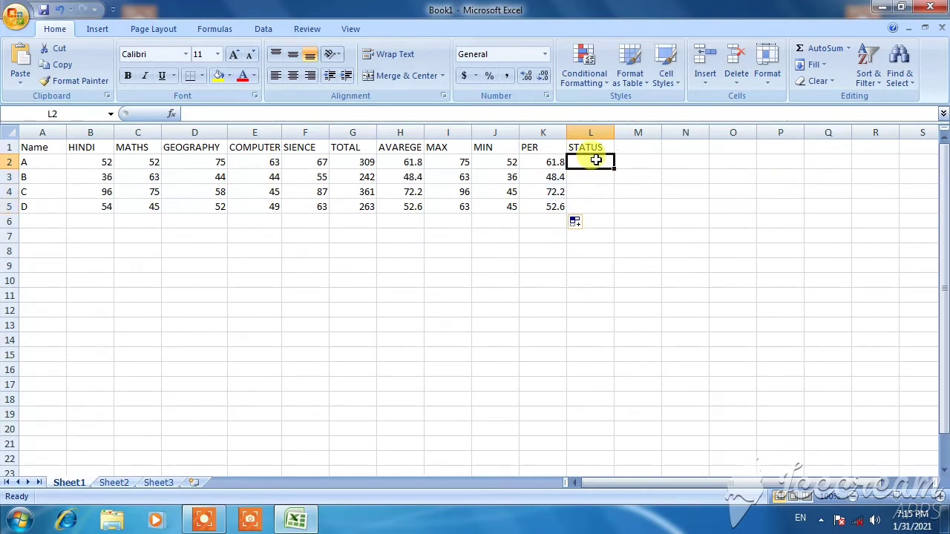
text(=if)
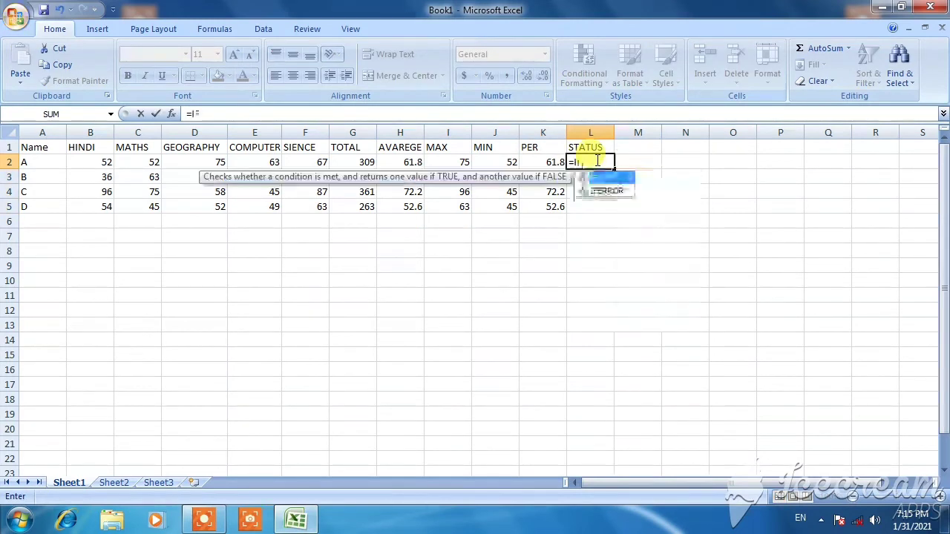
key(Tab)
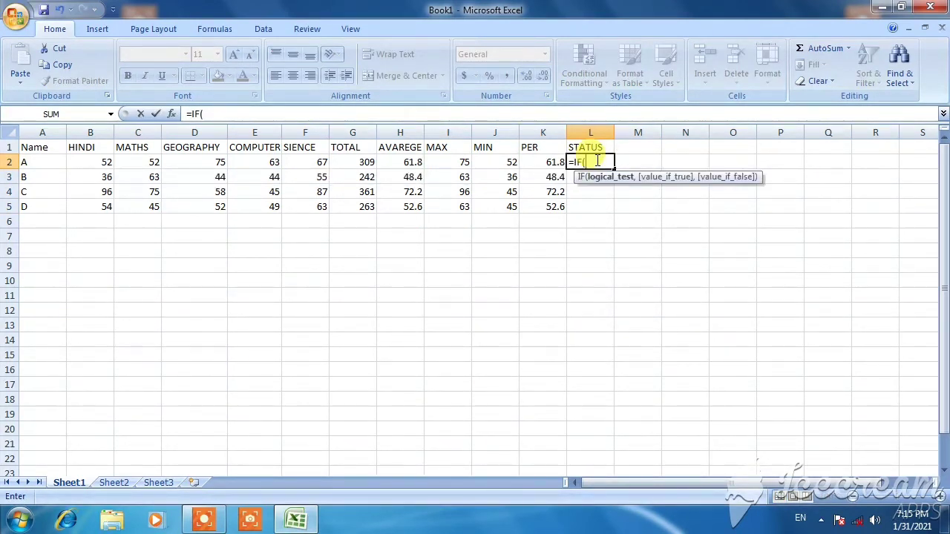
click(503, 163)
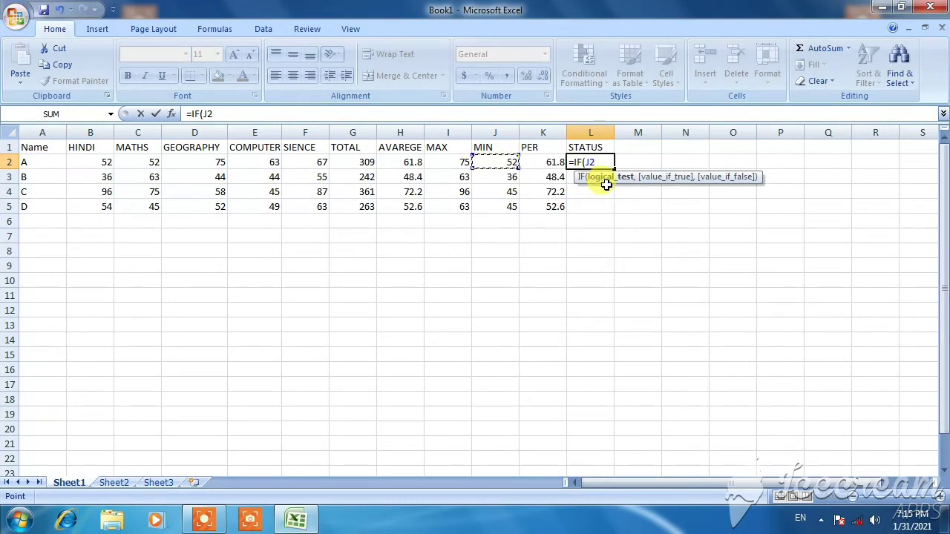
text(>)
text(=33,)
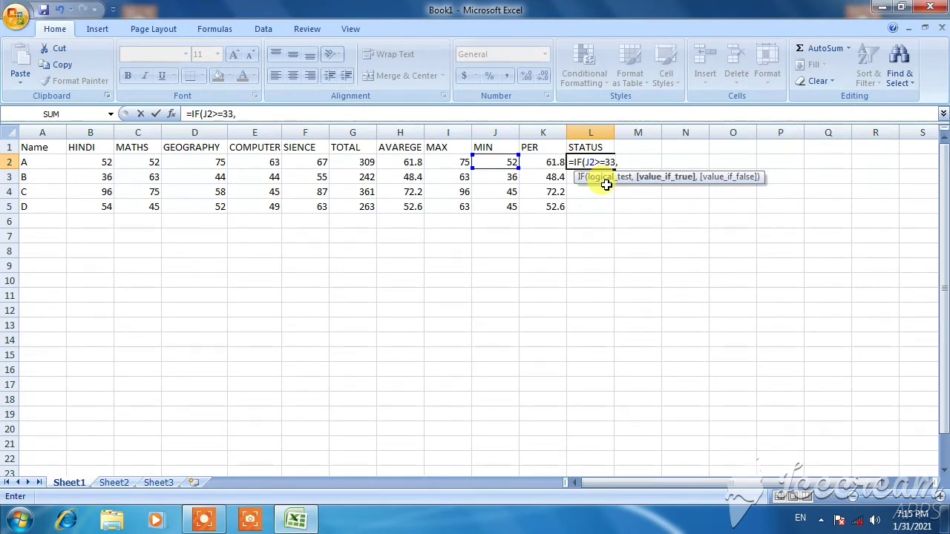
text(")
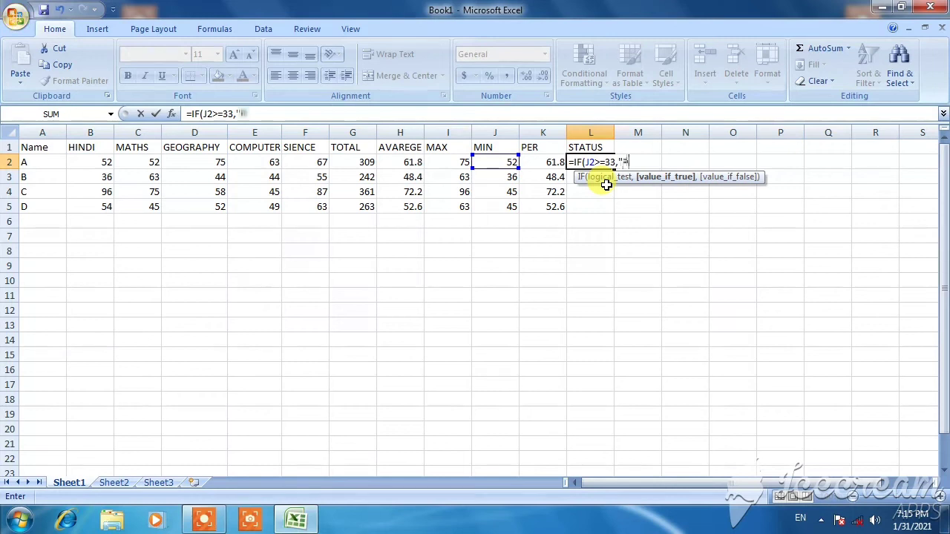
text(PASS","FAIL)
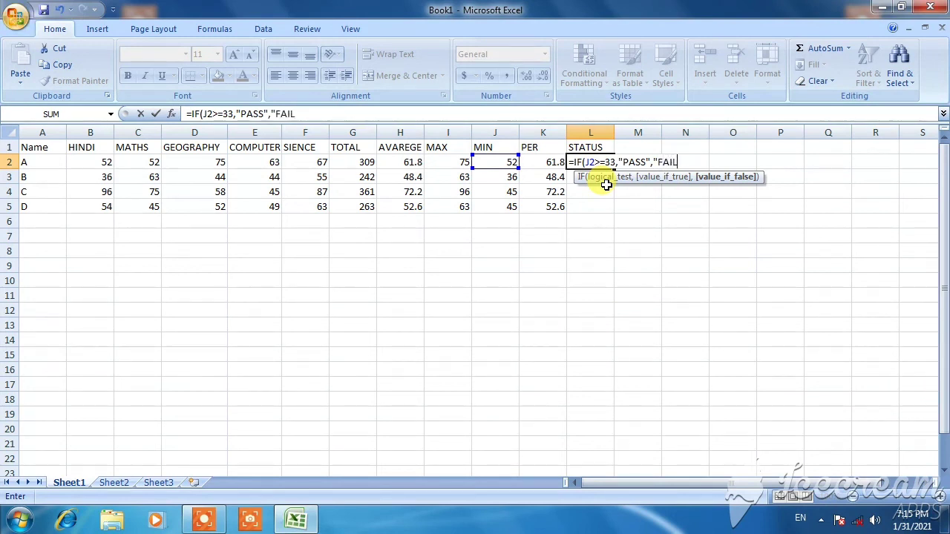
text("))
key(Return)
click(604, 161)
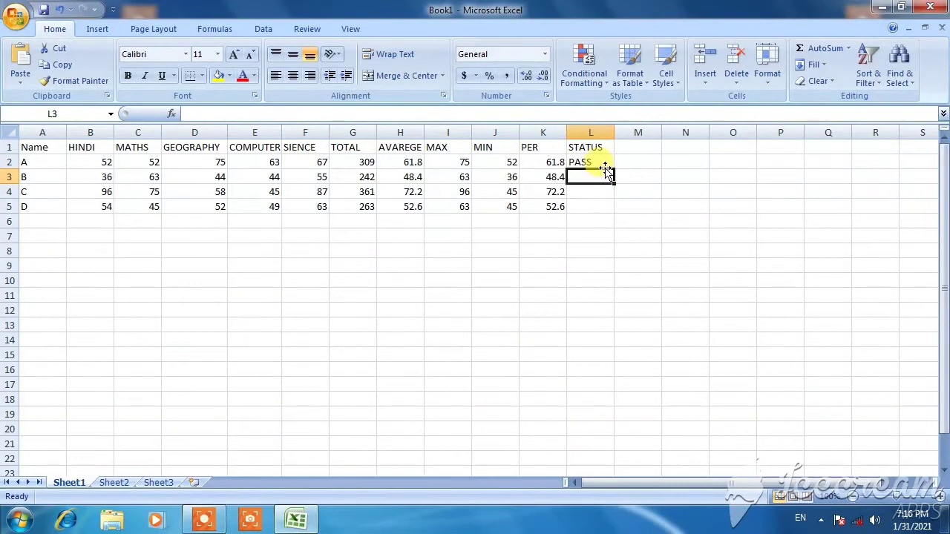
drag(615, 171, 607, 211)
click(351, 292)
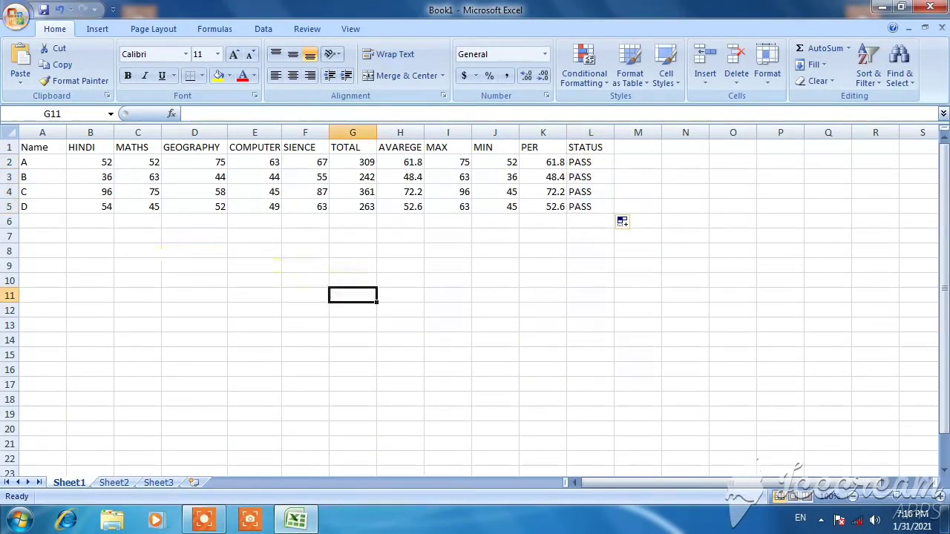
drag(28, 224, 632, 329)
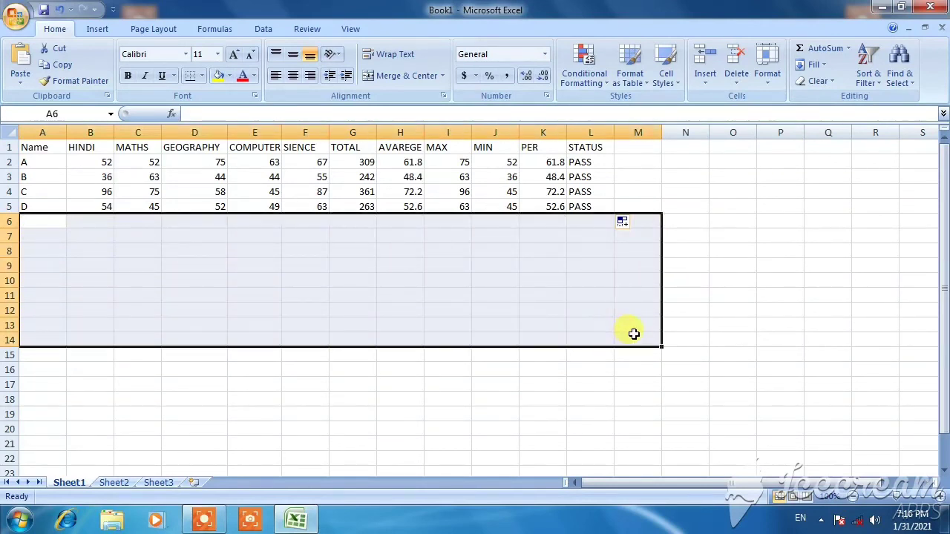
click(448, 399)
- Apply All Borders to the whole marks table, A1:L5
drag(22, 146, 600, 211)
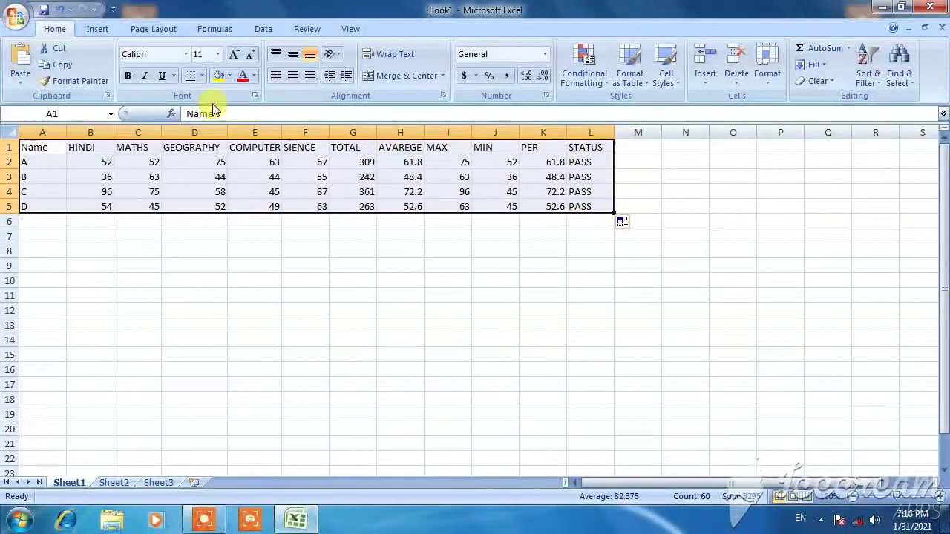
click(199, 77)
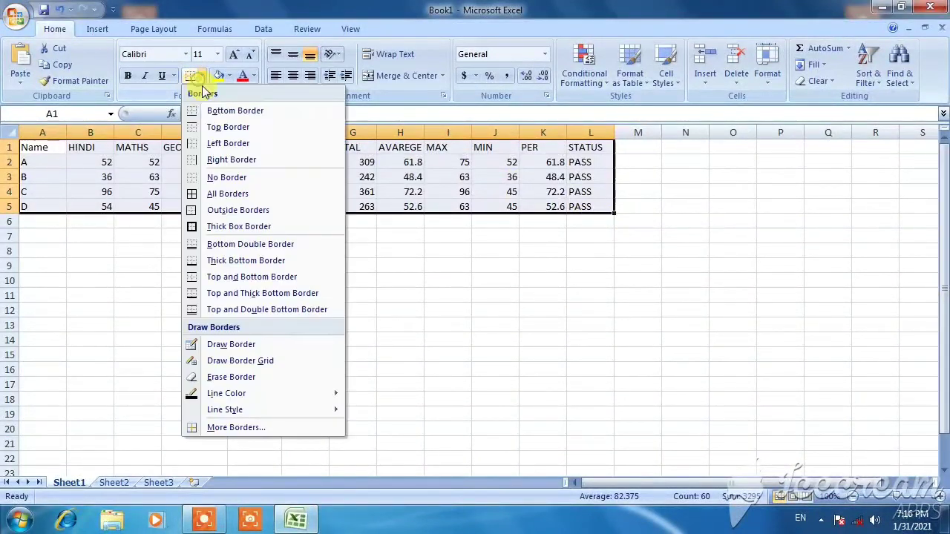
click(215, 193)
click(128, 241)
- Make header row 1 taller and fill the headings in A1:L1 with yellow
drag(10, 153, 598, 164)
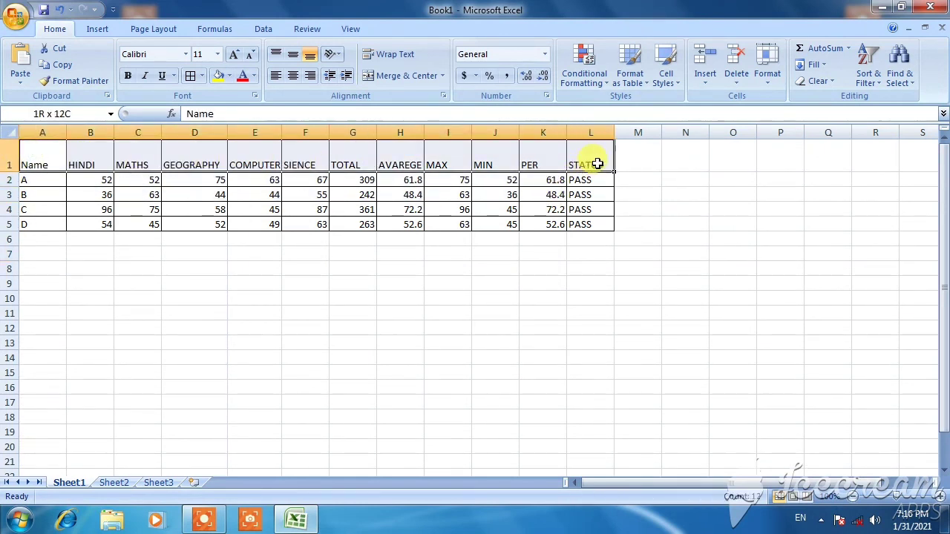
click(219, 75)
click(202, 241)
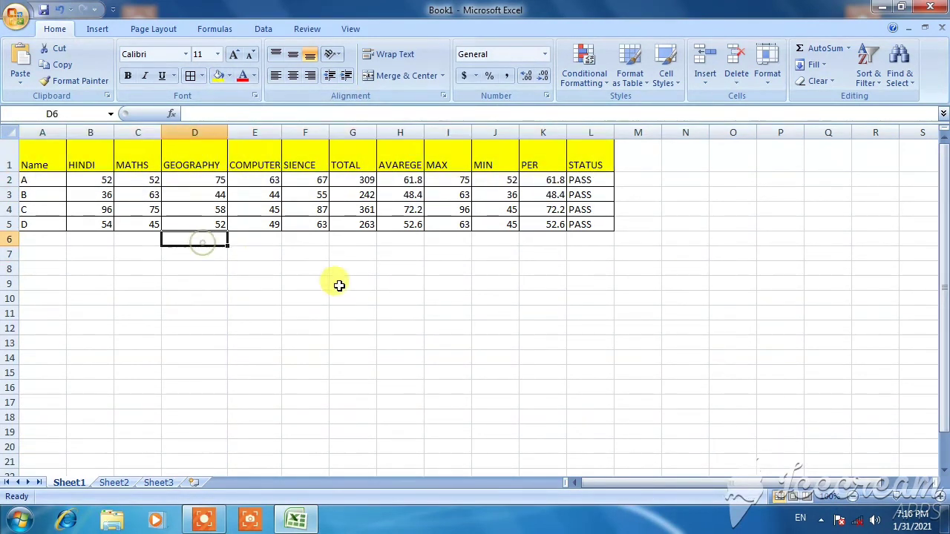
click(509, 341)
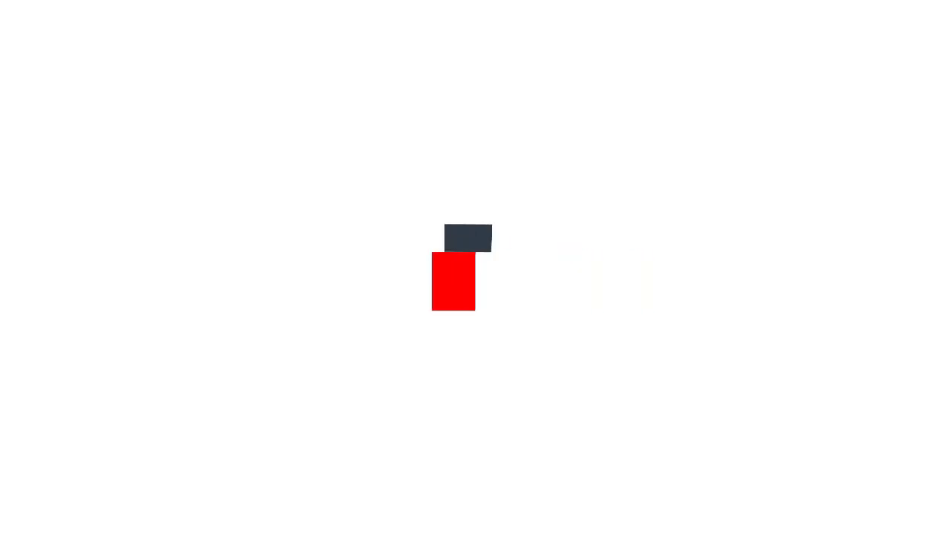